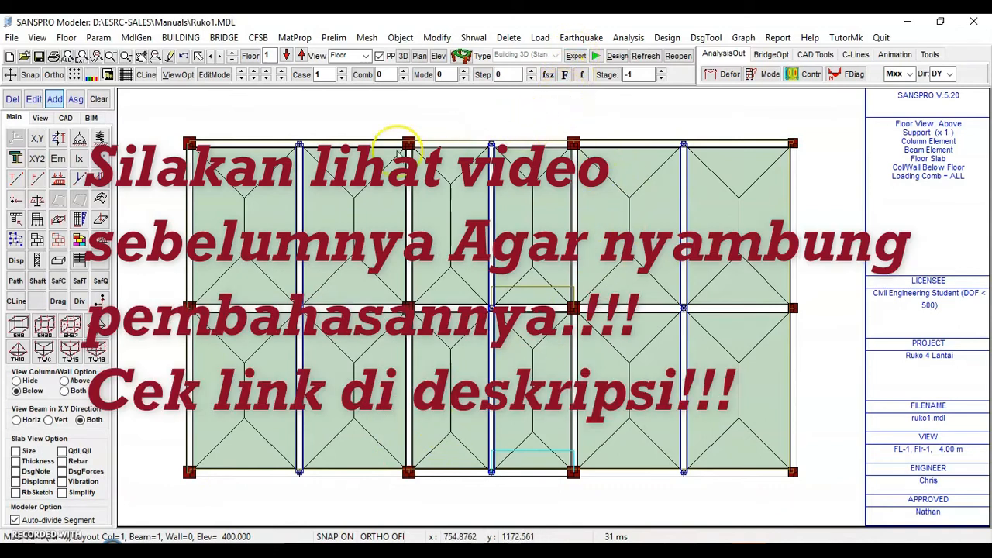
Step: Open the earthquake load generator for the building and move its window clear of the screen edge
left_click(181, 38)
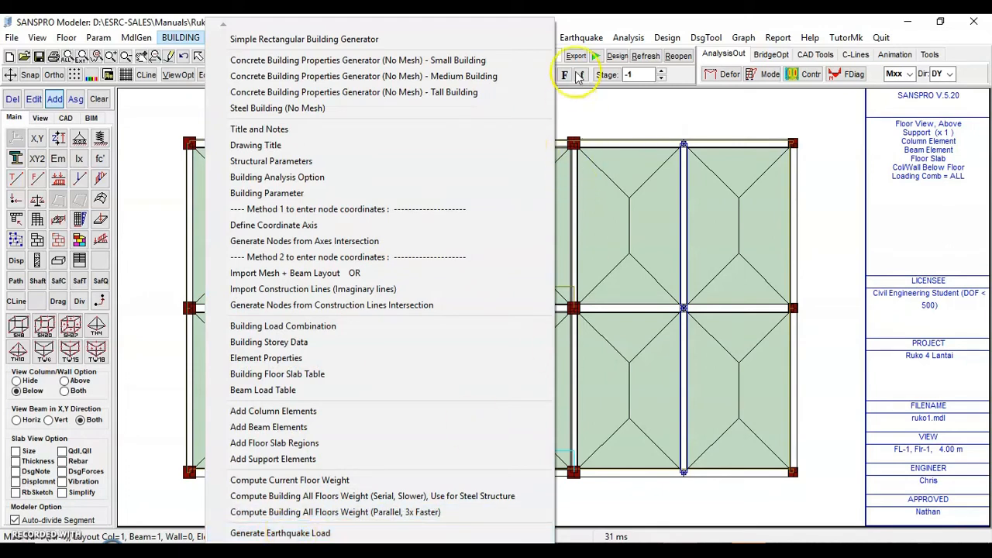
left_click(580, 41)
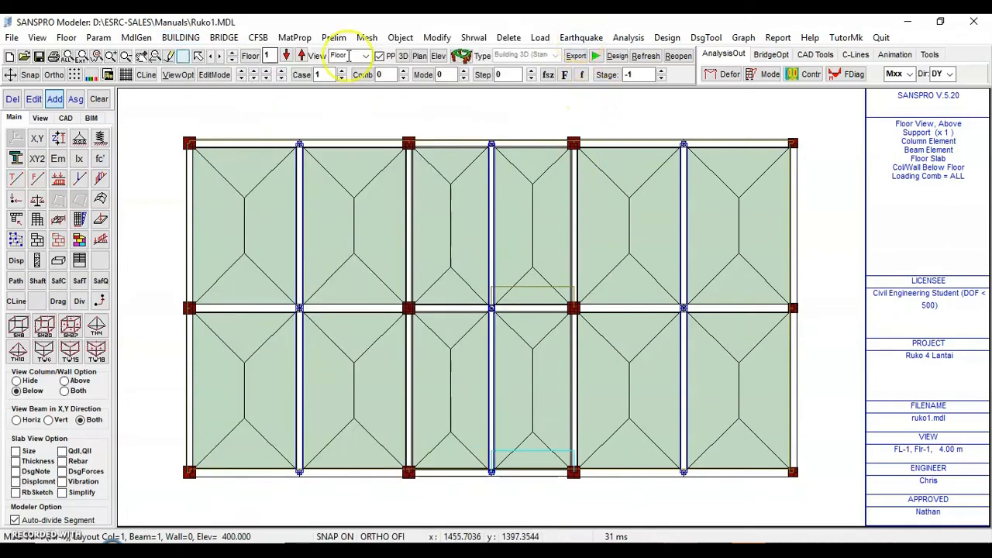
left_click(180, 37)
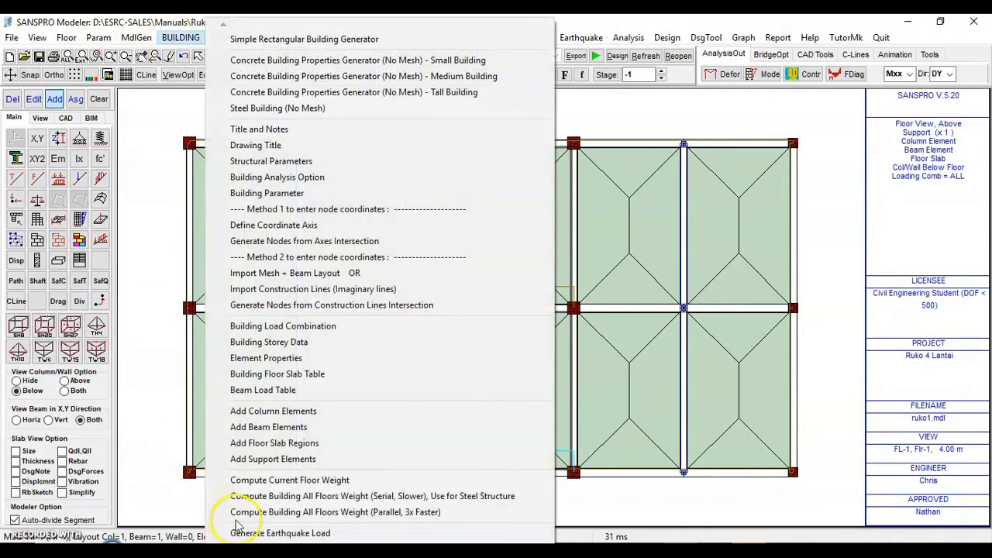
left_click(256, 533)
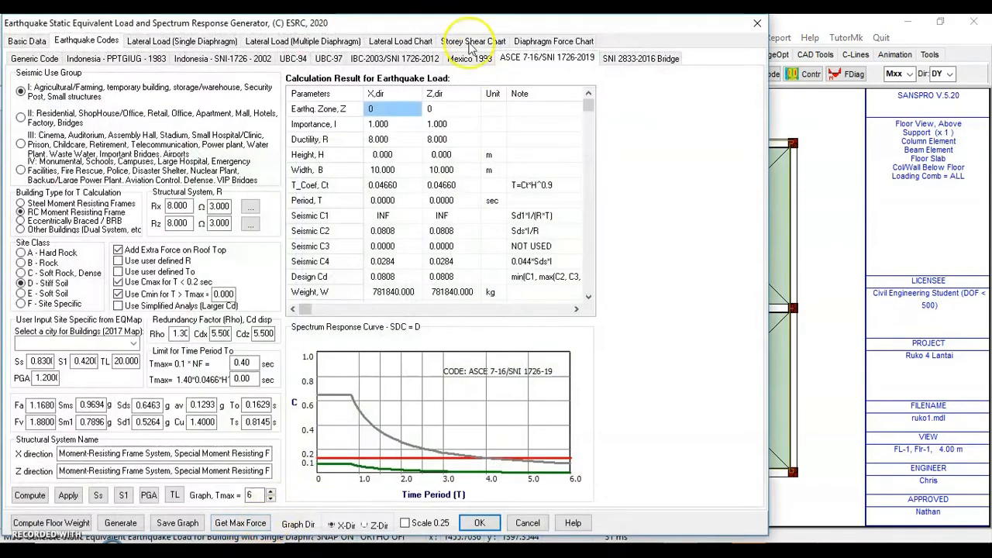
left_click_drag(452, 25, 550, 23)
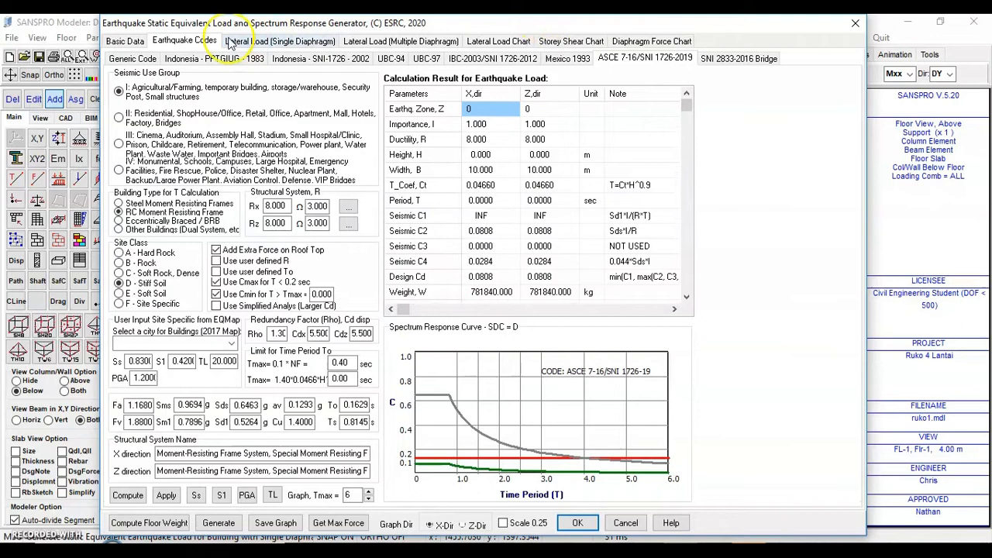
Step: In the basic earthquake data, set the building width to 22 m in X and 12 m in Z
left_click(128, 41)
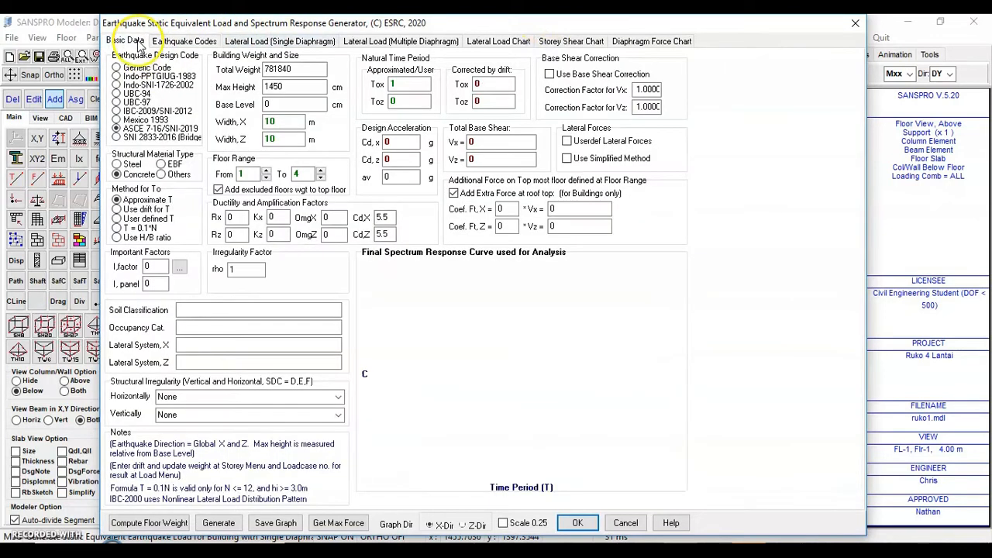
left_click_drag(283, 122, 262, 123)
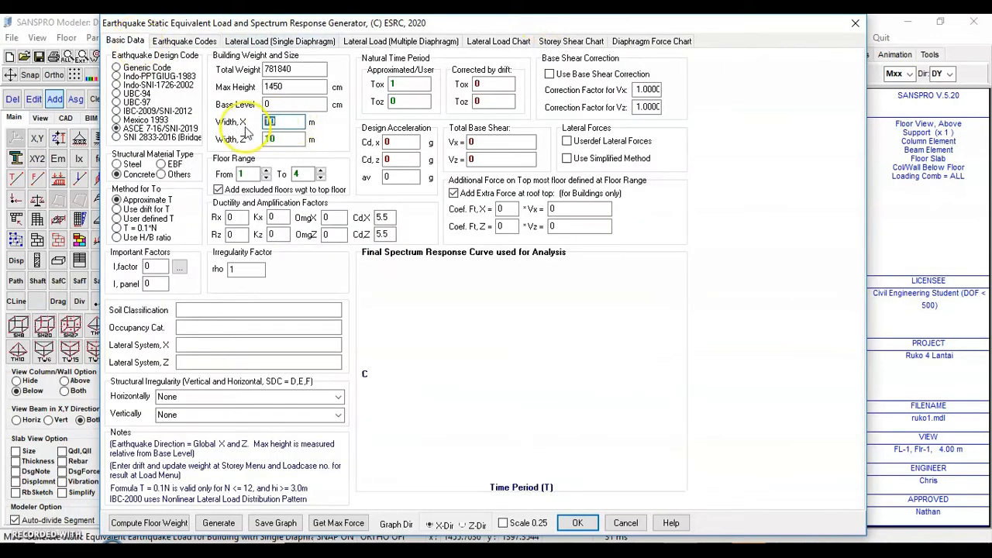
left_click(279, 137)
double_click(280, 138)
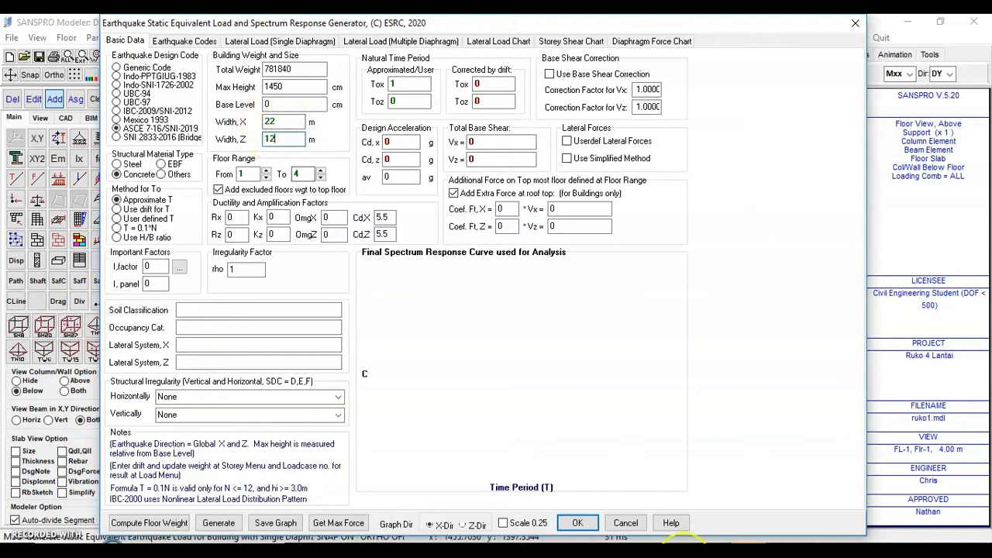
Step: Switch to Foxit Reader, check the building's span dimensions in Soal Latihan SANSPRO 2019.pdf, and return to SANSPRO
left_click(685, 553)
left_click_drag(983, 416, 987, 211)
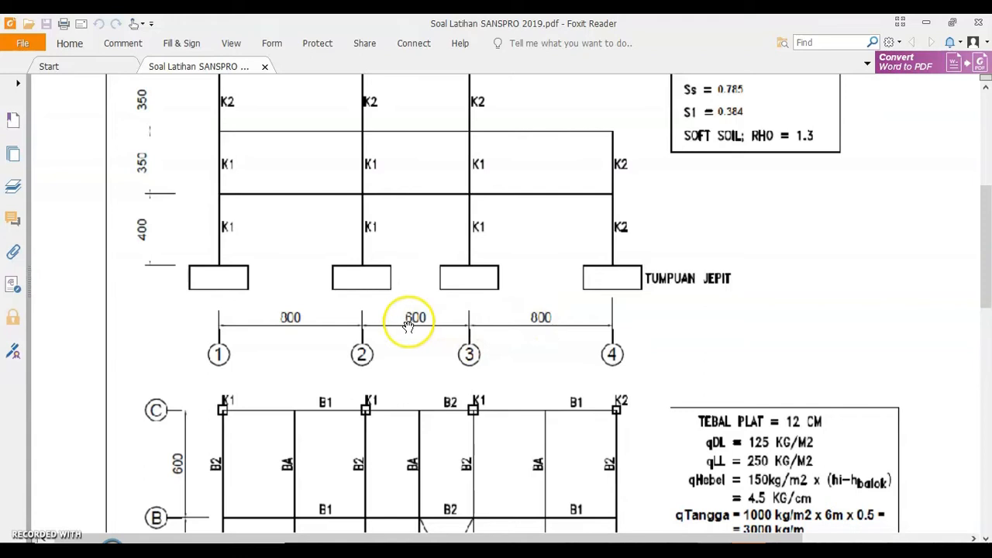
left_click_drag(988, 246, 988, 290)
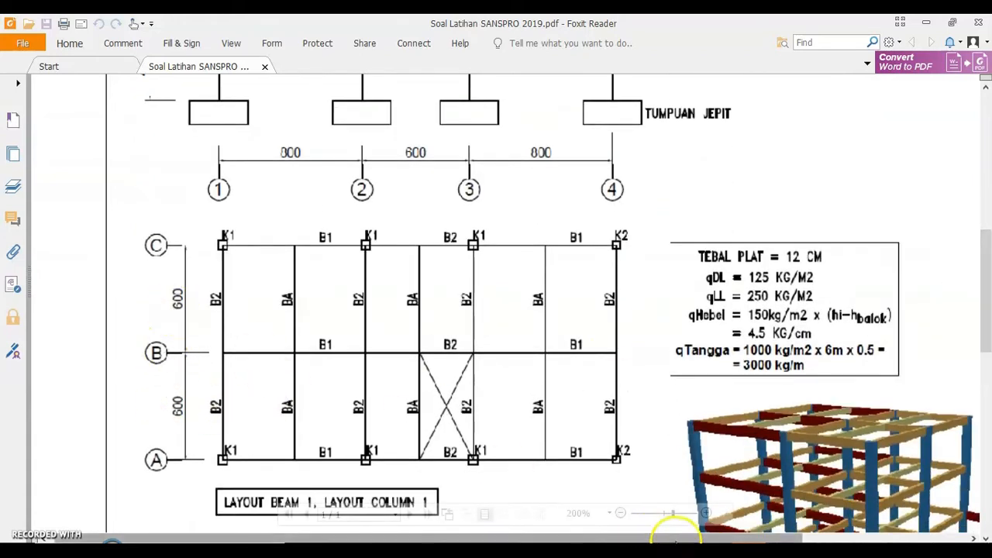
left_click(672, 555)
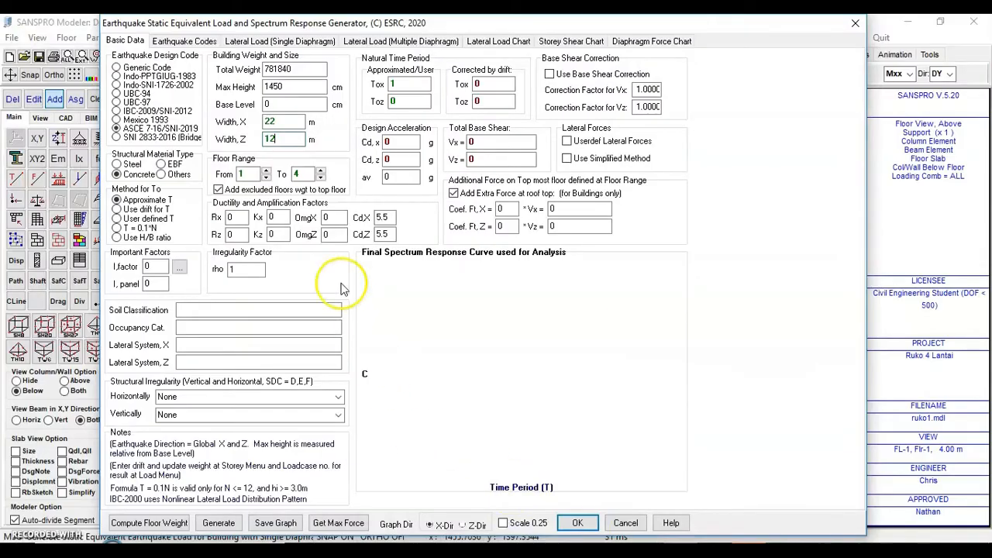
Step: In the ASCE 7-16/SNI 1726-2019 settings, choose seismic use group II and Jakarta Pusat as the city, acknowledging the note
left_click(203, 43)
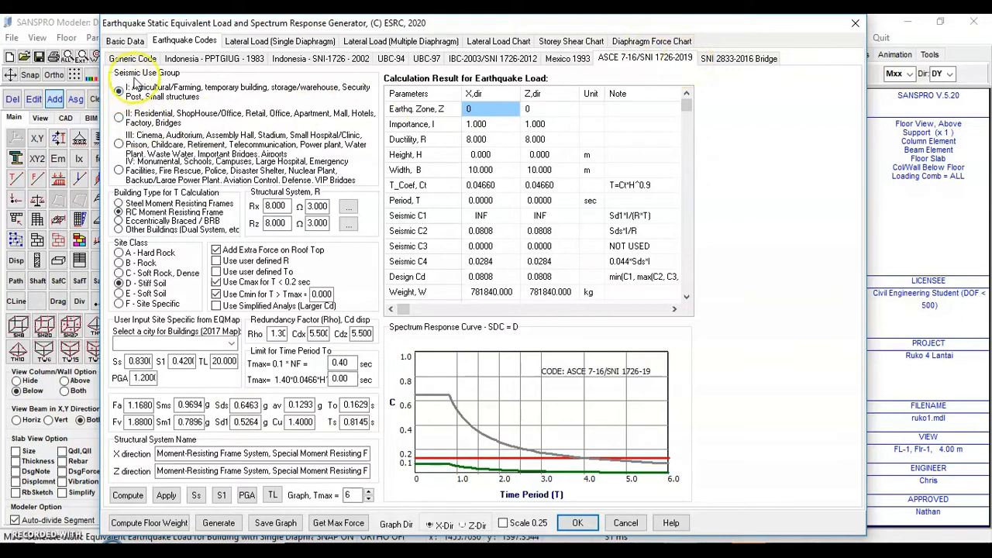
left_click(118, 116)
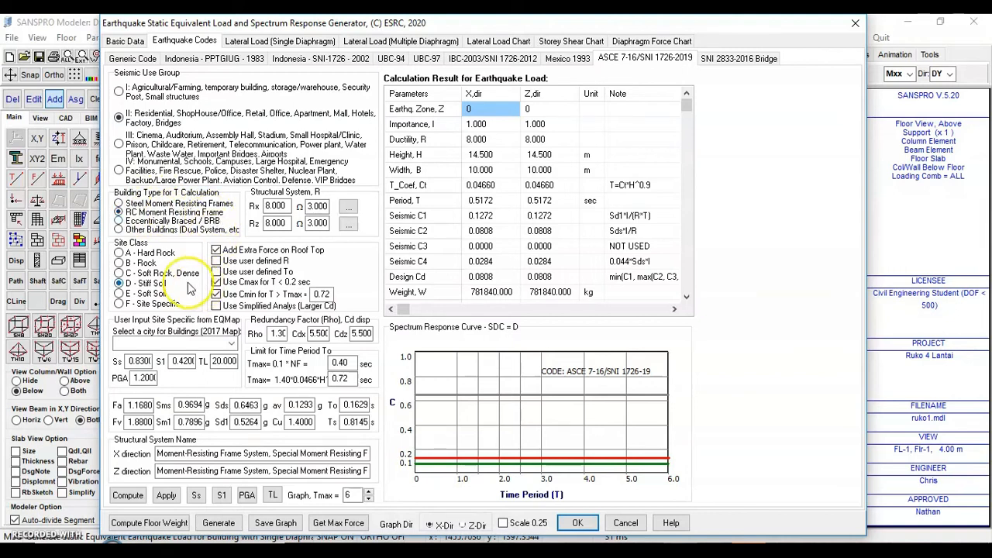
left_click(231, 343)
left_click(162, 370)
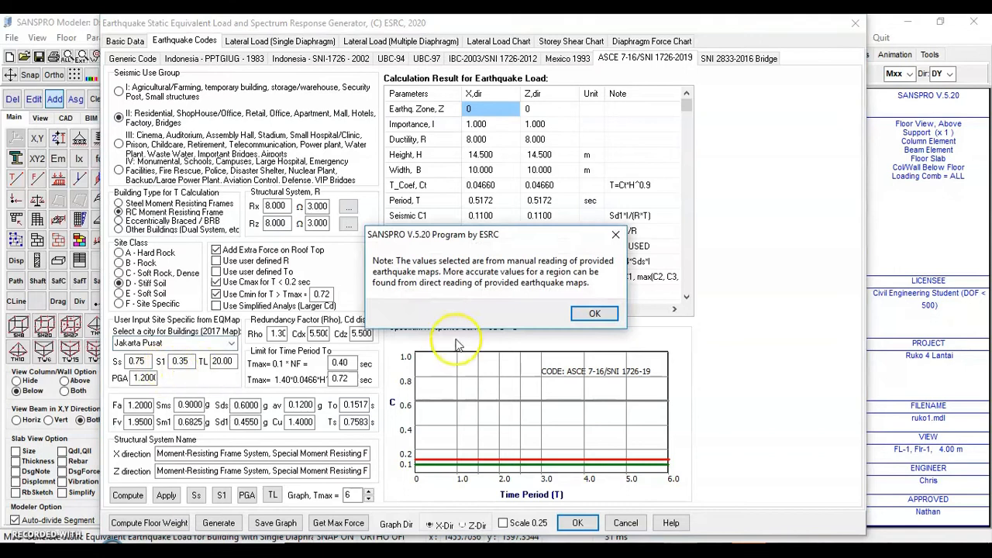
left_click(594, 314)
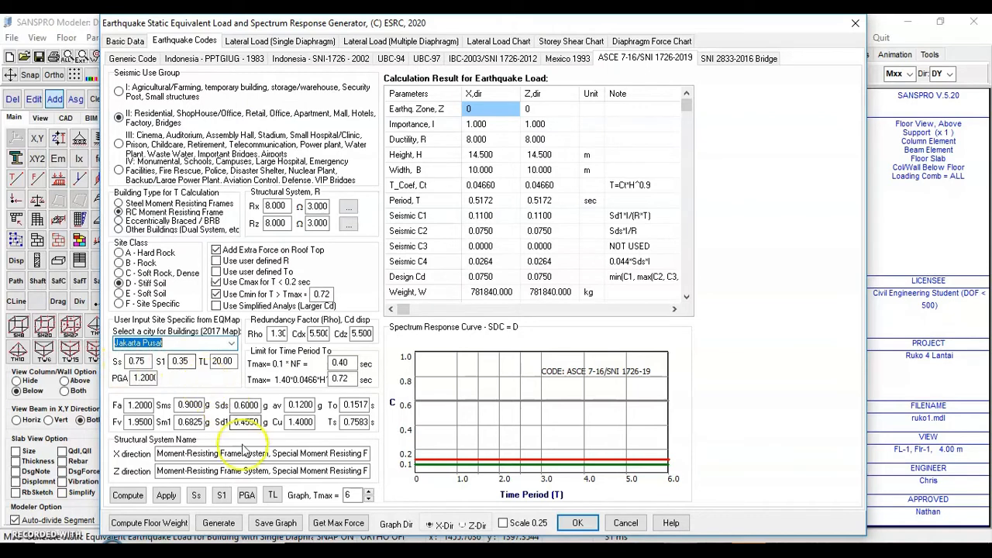
Step: View the Indonesian 0.2-second Ss acceleration map and close it
left_click(198, 497)
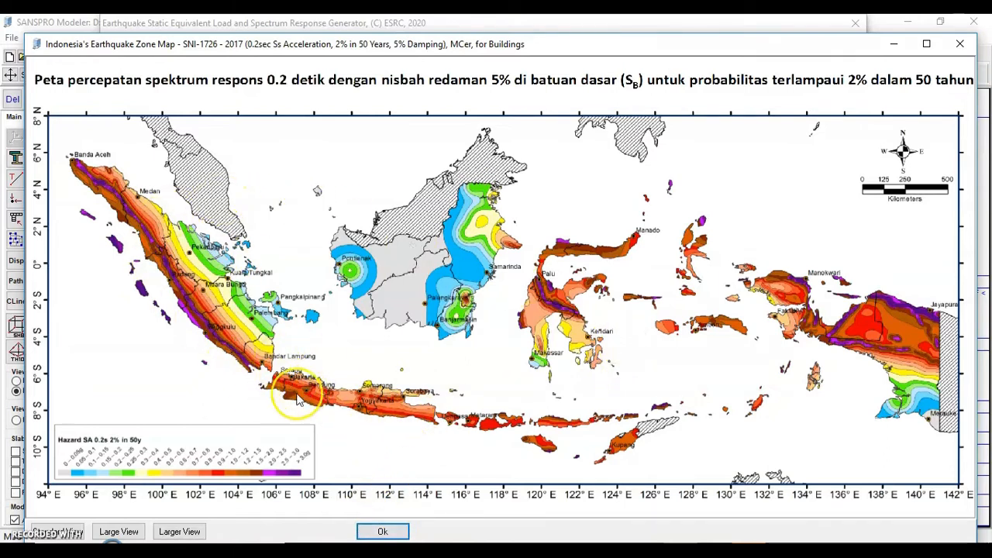
left_click(383, 531)
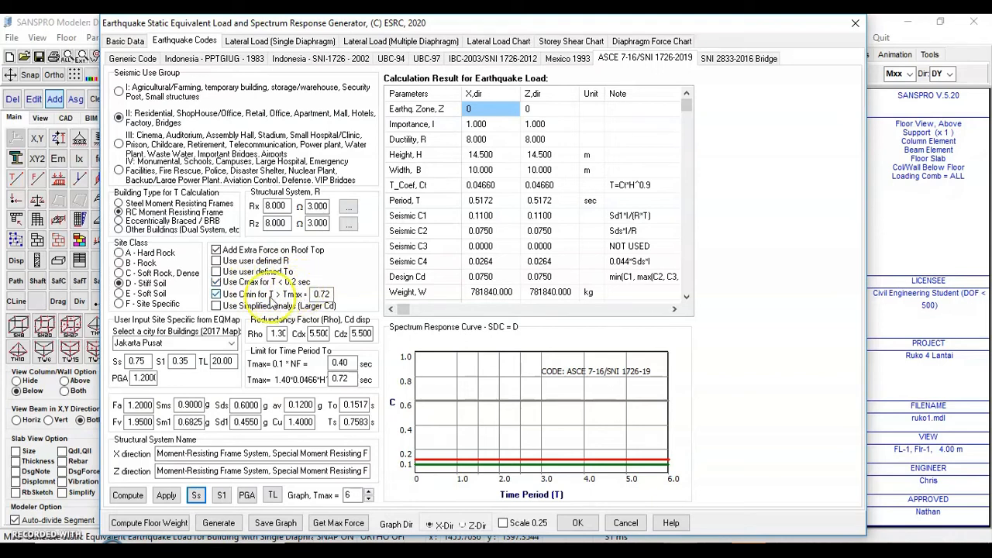
Step: Disable the use of Cmin for T > Tmax, leaving Cmax for T < 0.2 sec enabled
left_click(226, 282)
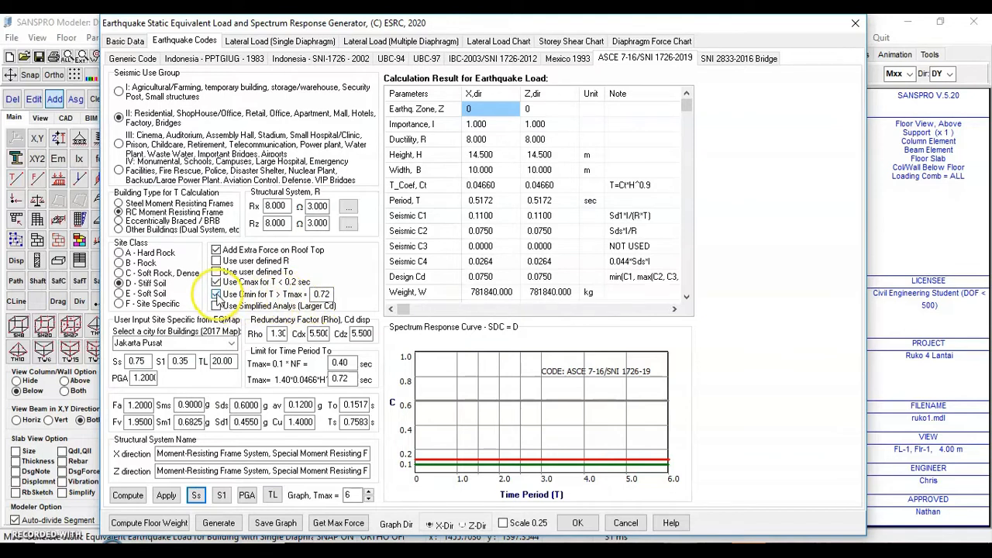
left_click(216, 296)
left_click(218, 298)
left_click(217, 296)
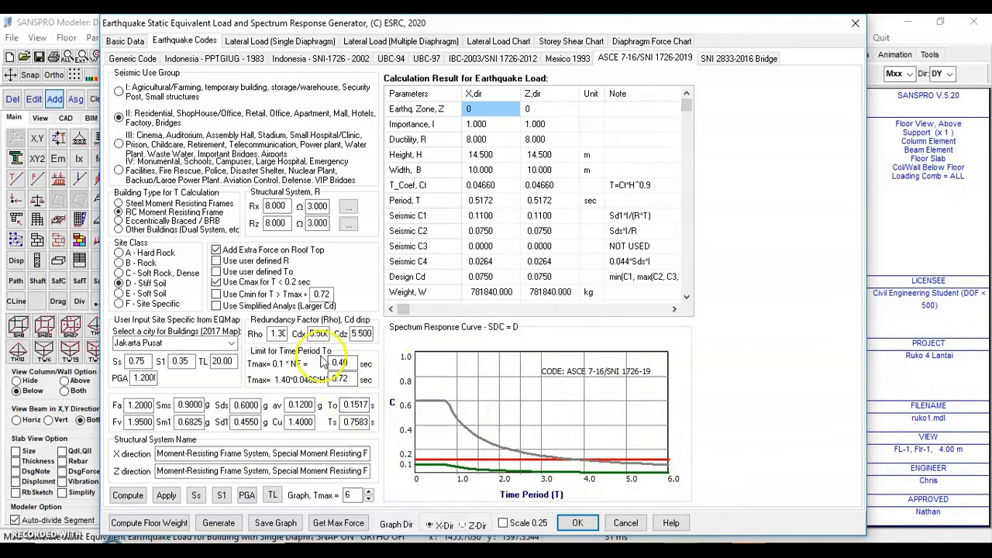
left_click(318, 295)
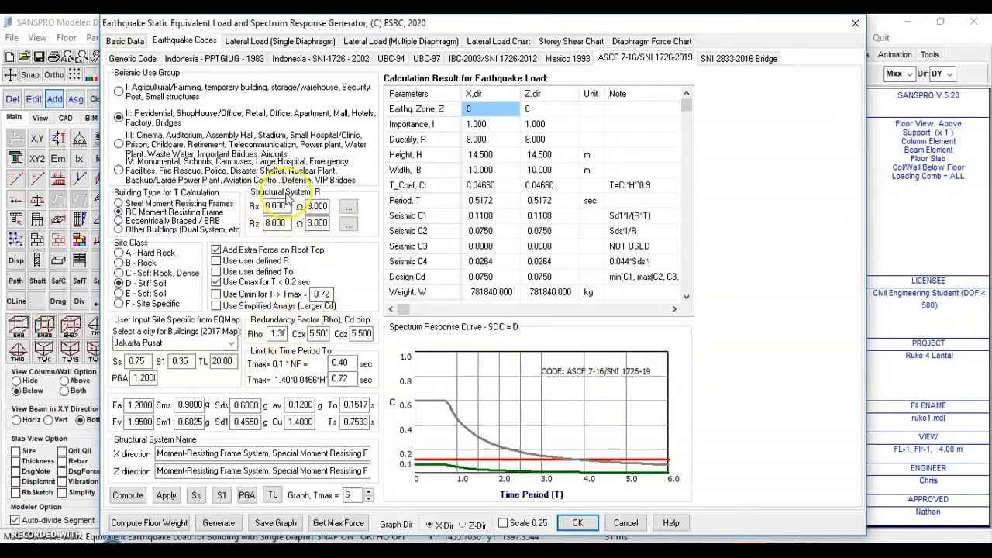
Step: Assign structural system C.1, Rangka baja pemikul momen khusus, to both the X and Z directions and check the resulting factors
left_click(350, 209)
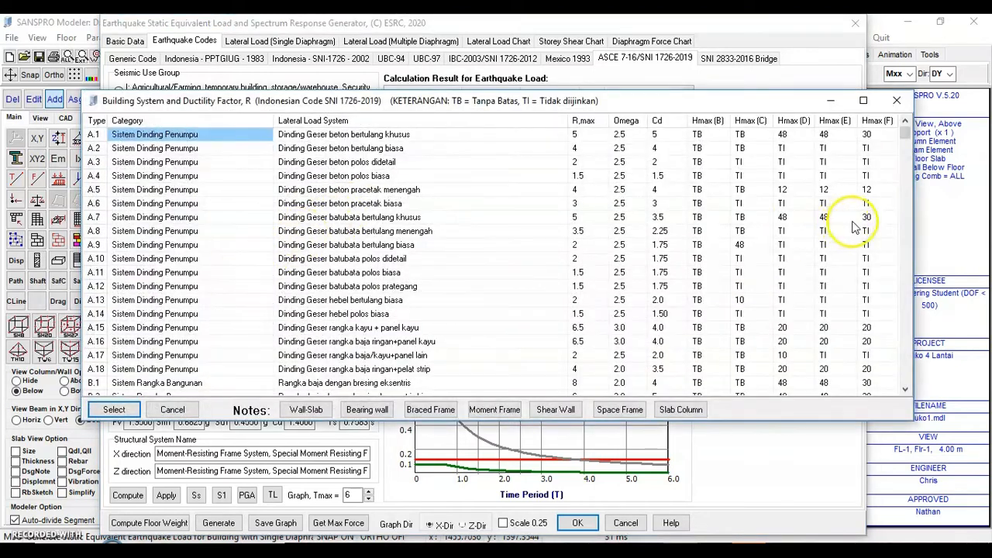
left_click(907, 269)
left_click(906, 268)
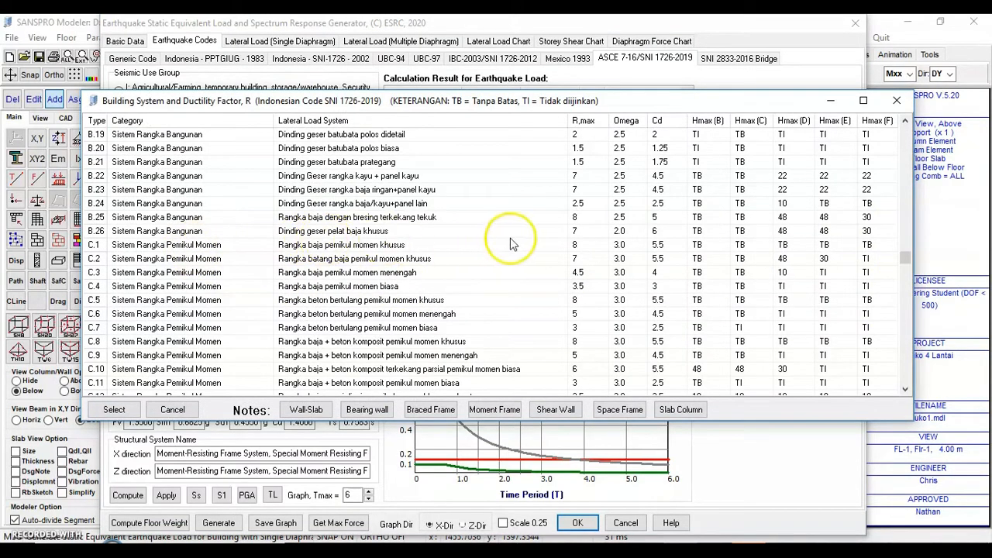
left_click(128, 246)
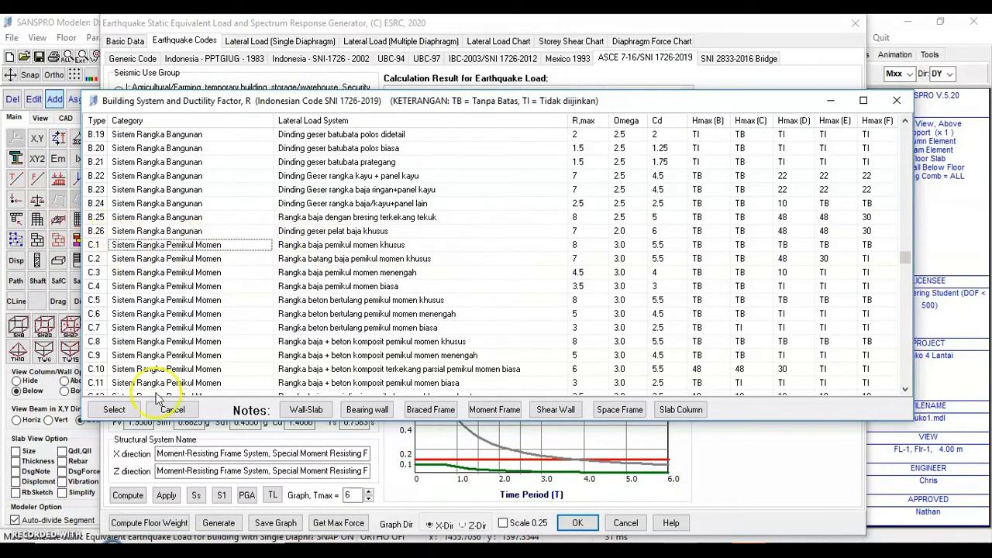
left_click(114, 409)
left_click(349, 223)
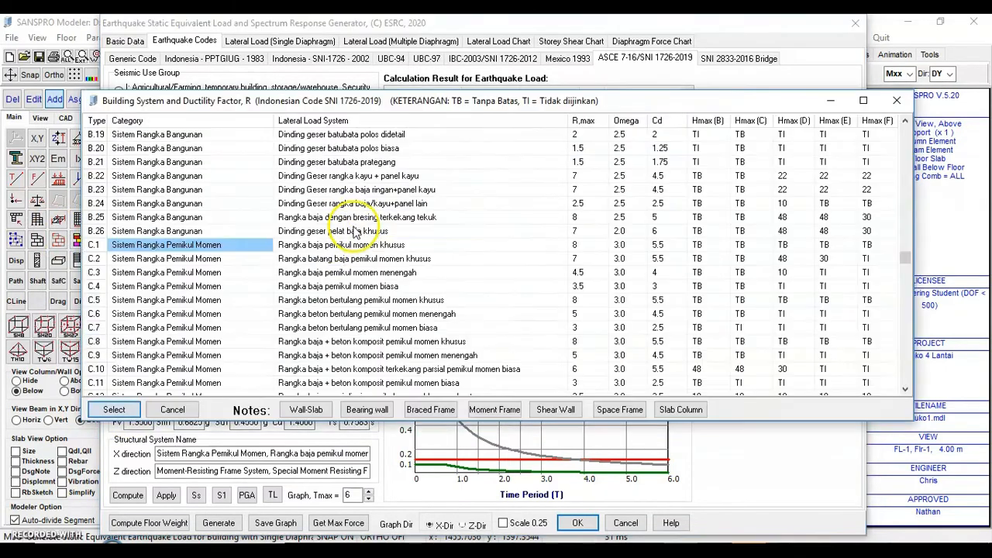
left_click(114, 409)
left_click(270, 206)
left_click(314, 207)
left_click(319, 335)
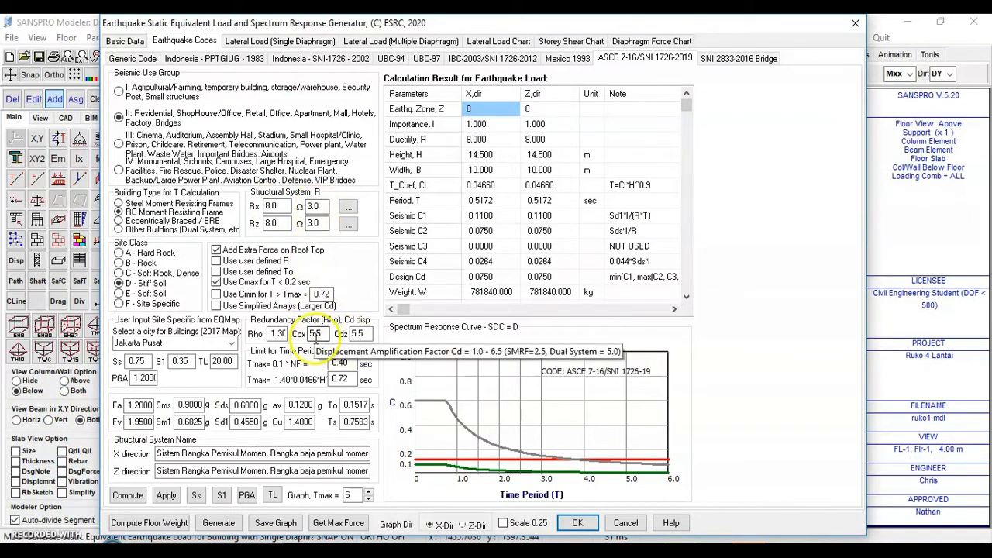
left_click(359, 334)
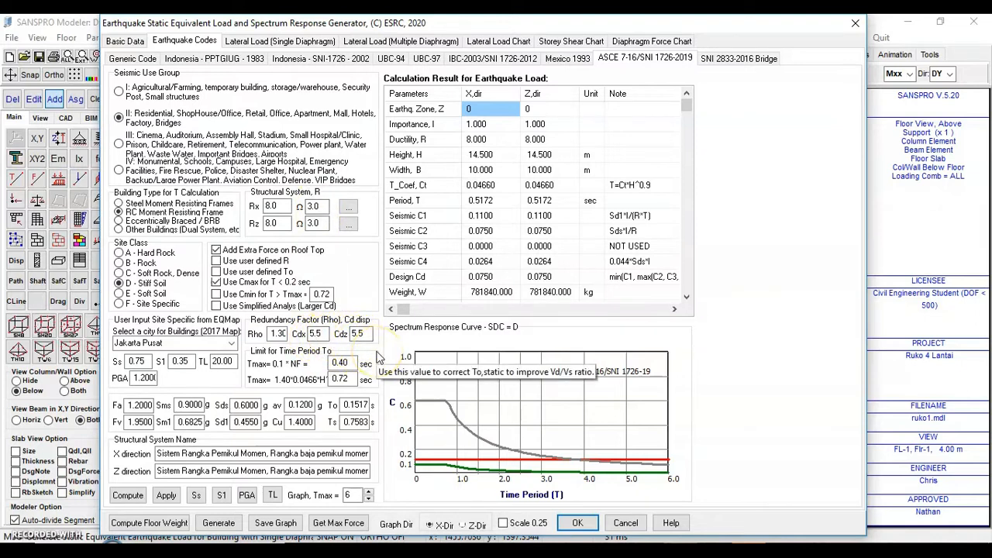
Step: Compute and apply the seismic parameters, and generate the earthquake load for the current D - Stiff Soil site class
left_click(219, 522)
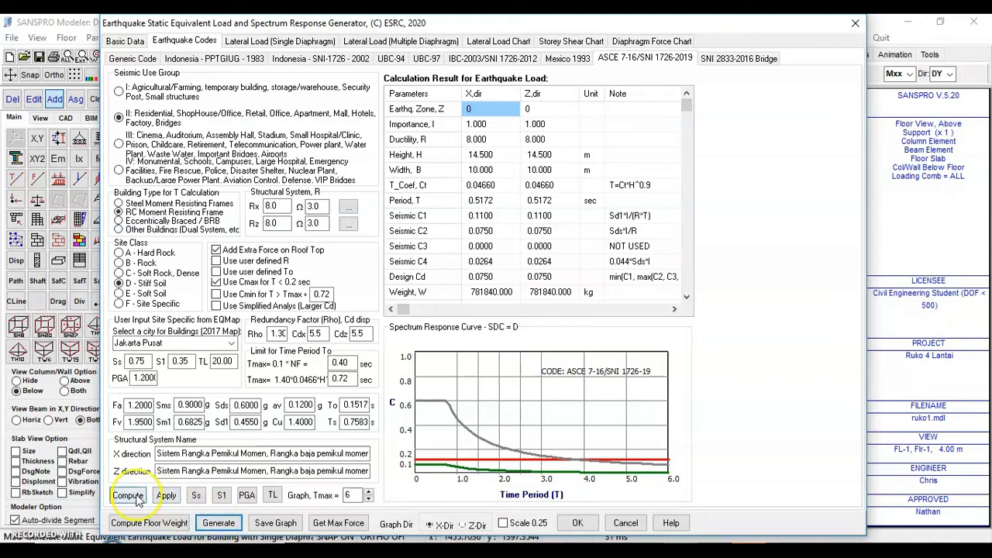
left_click(137, 500)
left_click(171, 500)
left_click(231, 527)
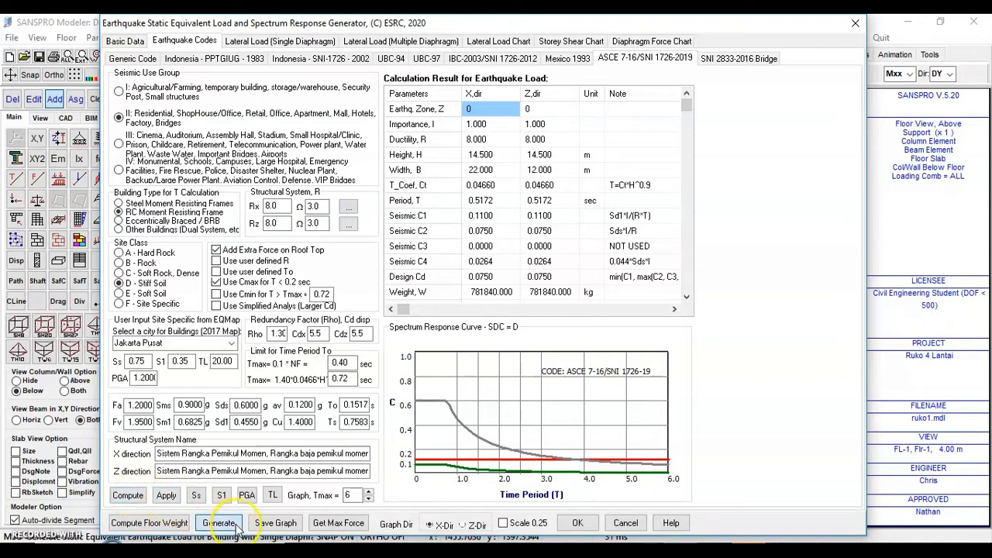
Step: Review the generated base shear, natural periods and final spectrum response curve in the basic data
left_click(125, 41)
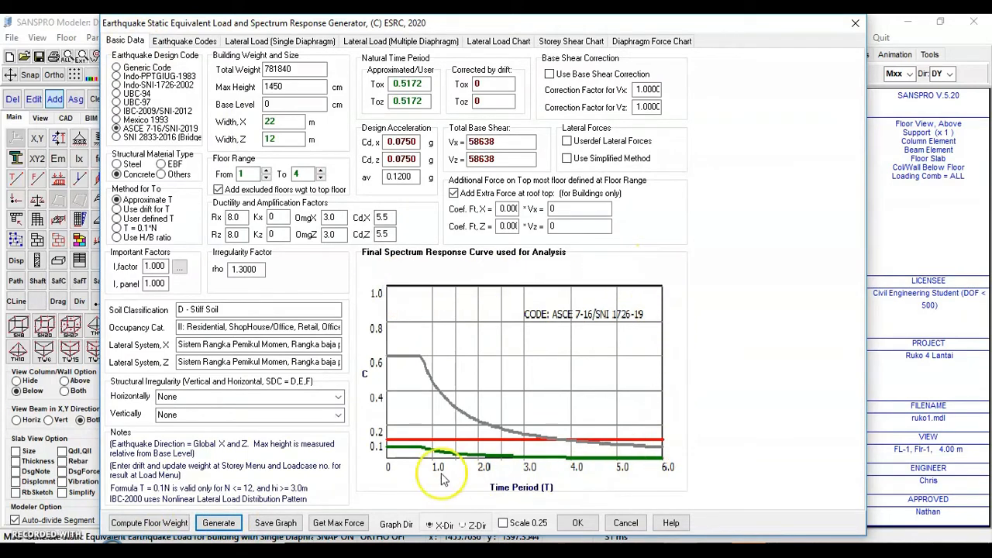
left_click(183, 41)
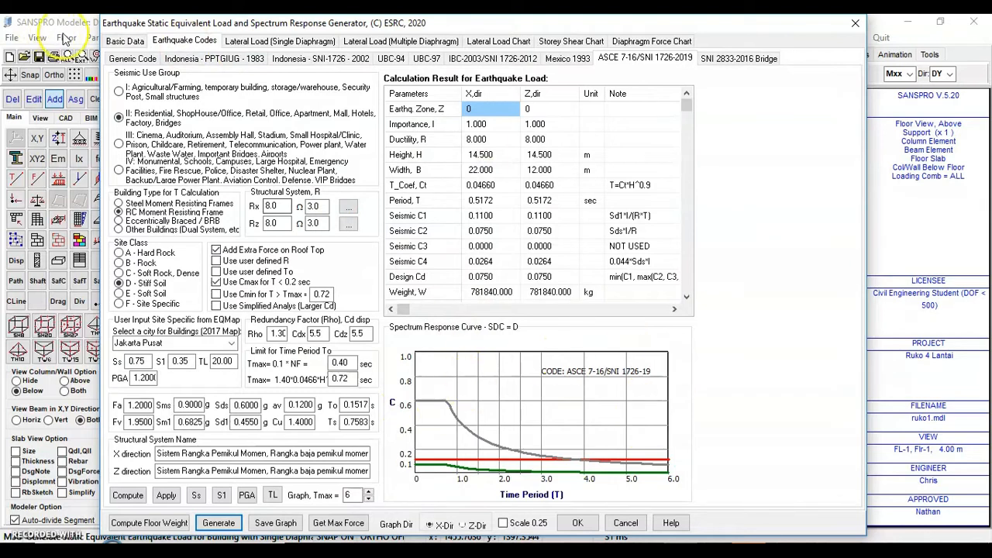
left_click(125, 41)
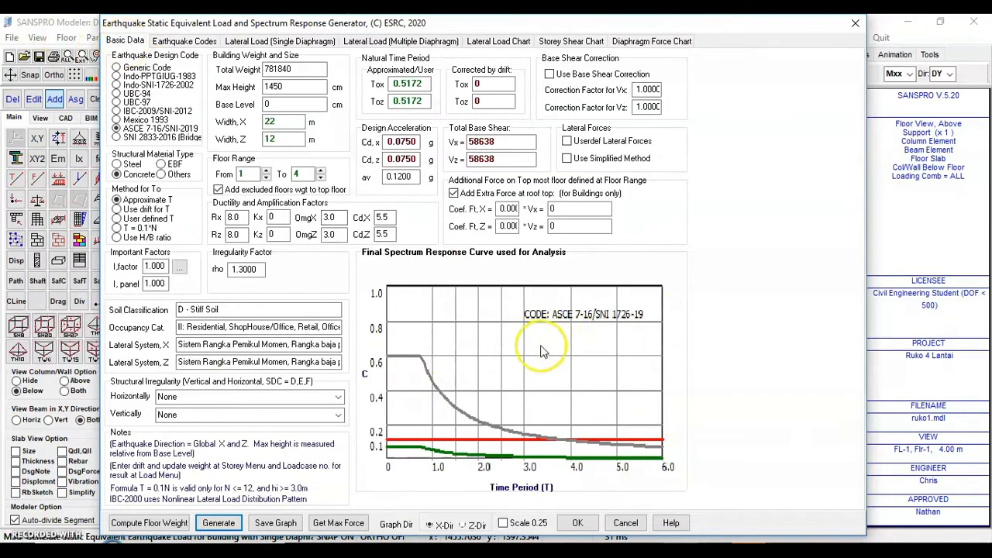
Step: Change the site class to E - Soft Soil, recompute and apply the parameters, and regenerate the earthquake load
left_click(186, 41)
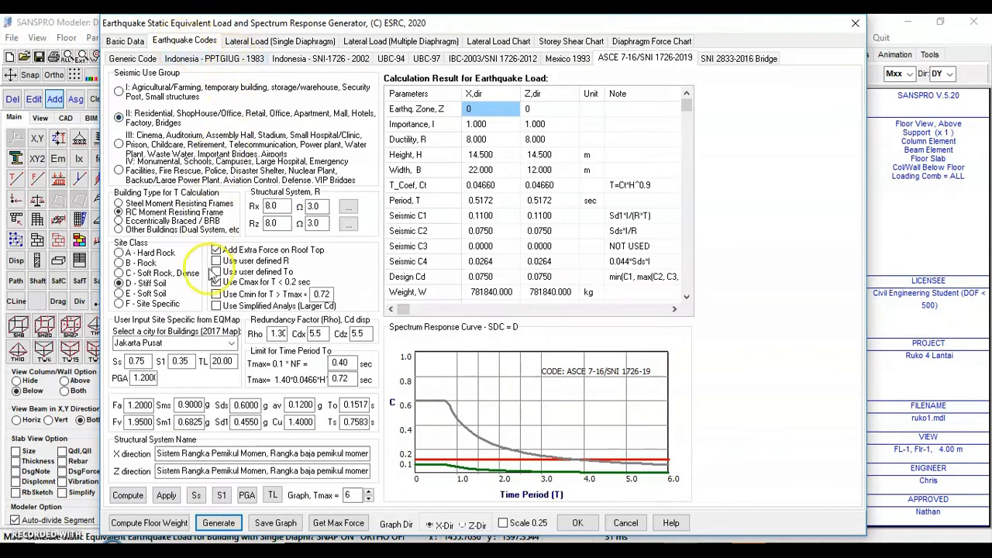
left_click(144, 299)
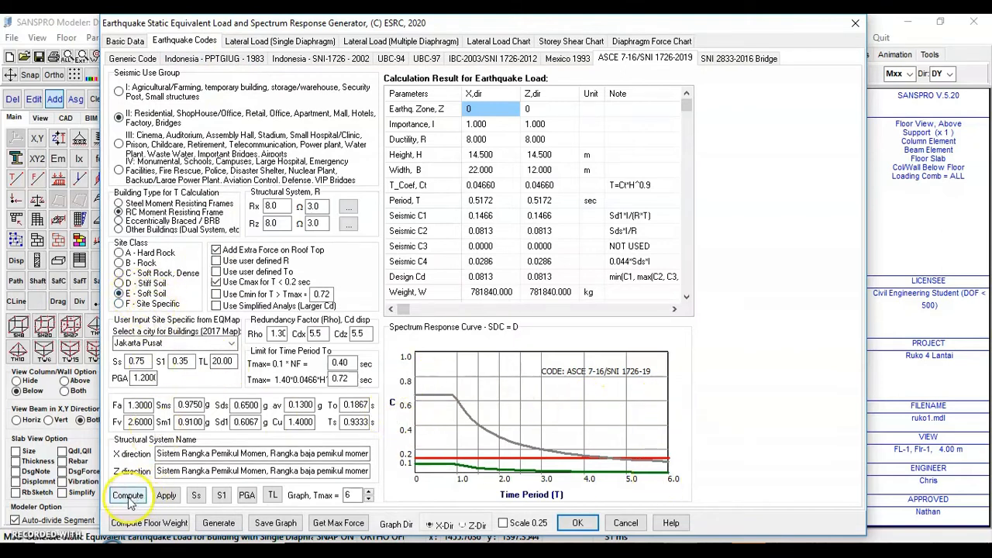
left_click(166, 495)
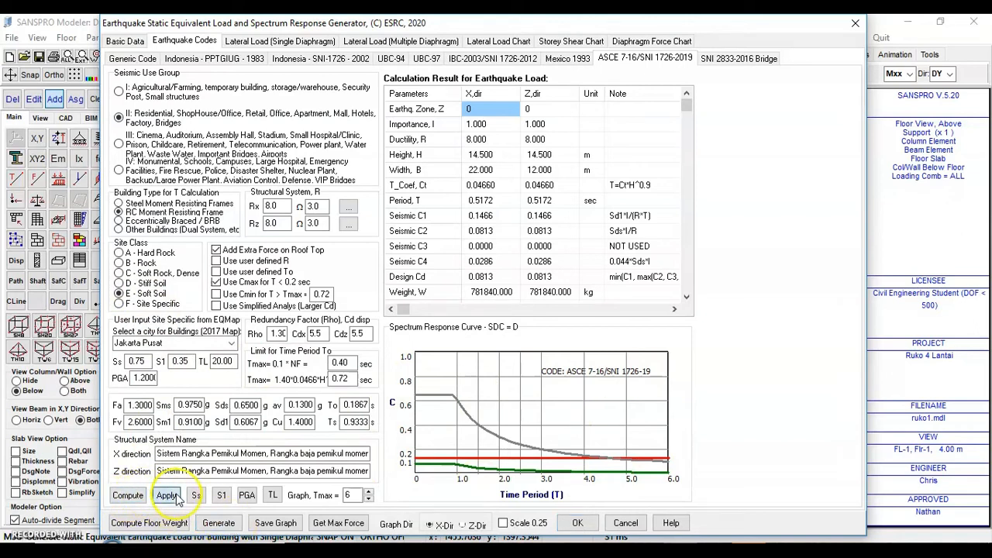
left_click(221, 523)
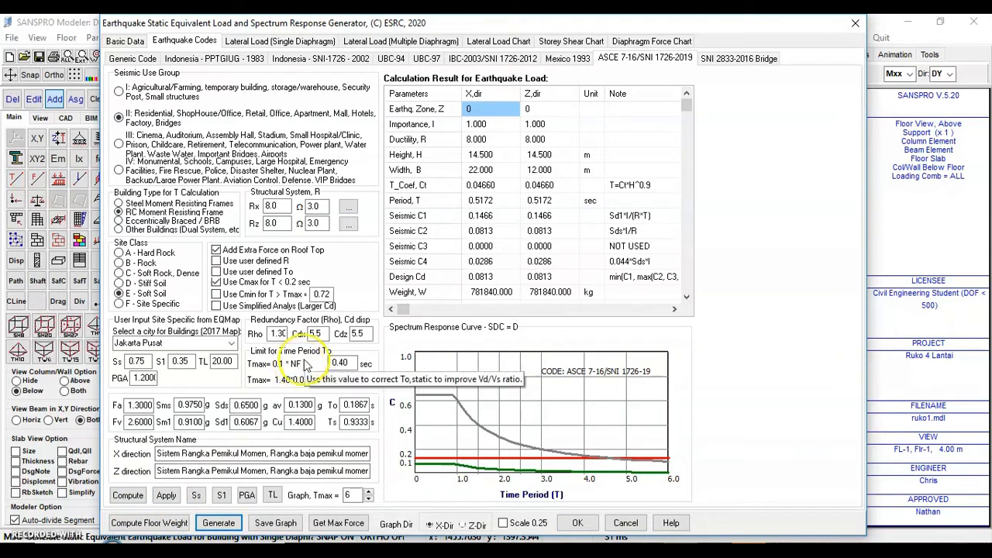
Step: Accept the generated earthquake load for the E - Soft Soil site class and save the model
left_click(577, 522)
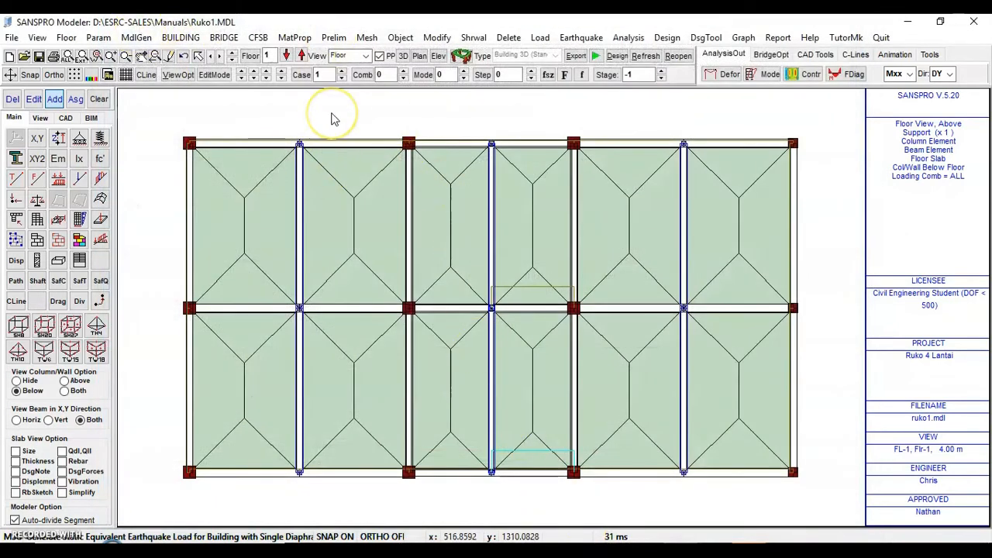
left_click(11, 37)
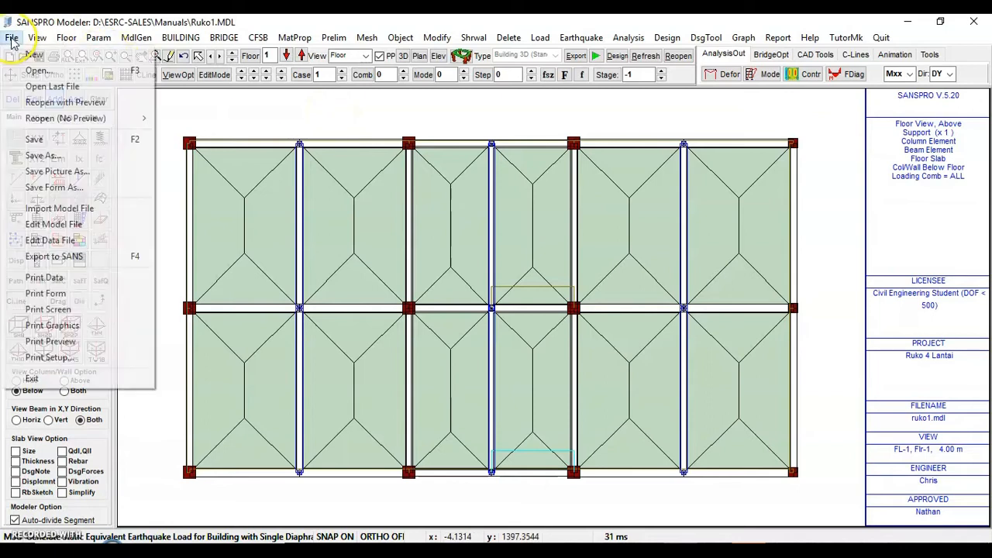
left_click(31, 138)
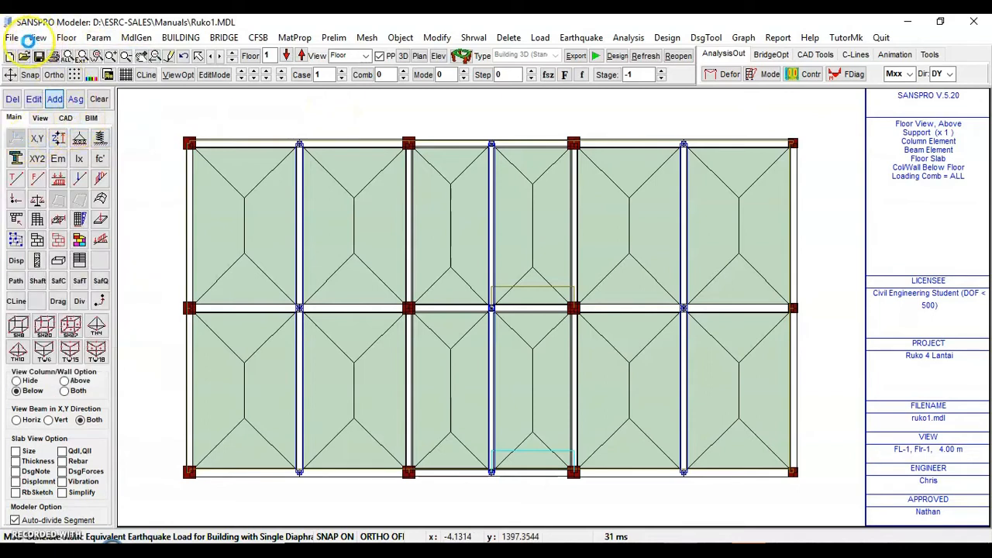
Step: Export the model to SANS with model integrity checking and equivalent load enabled, reviewing the Structural Model Advisor report before continuing
left_click(11, 37)
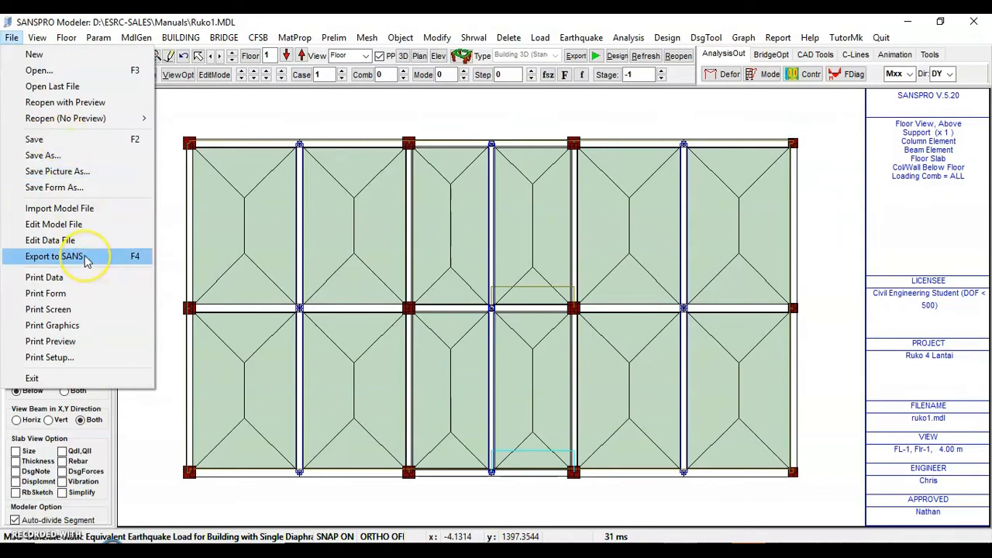
left_click(85, 259)
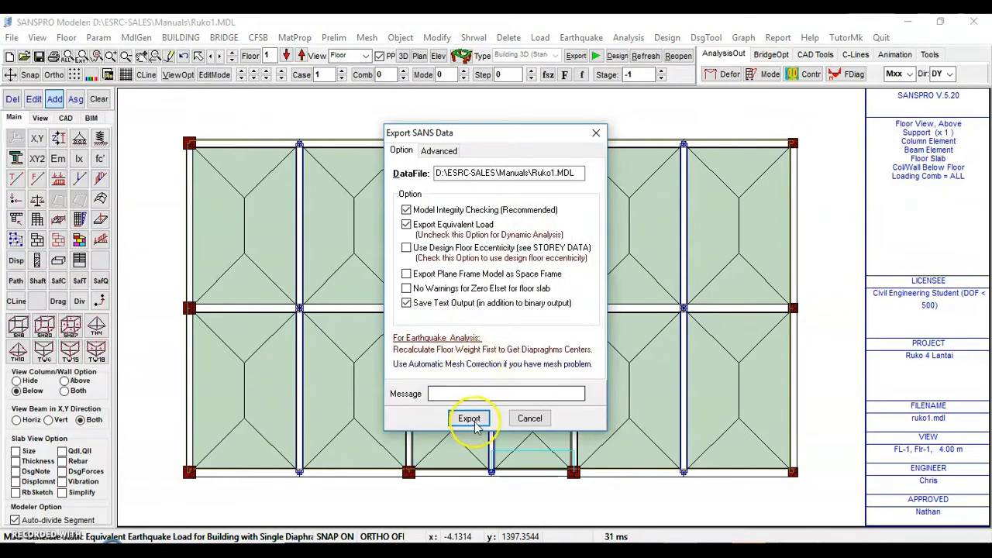
left_click(468, 419)
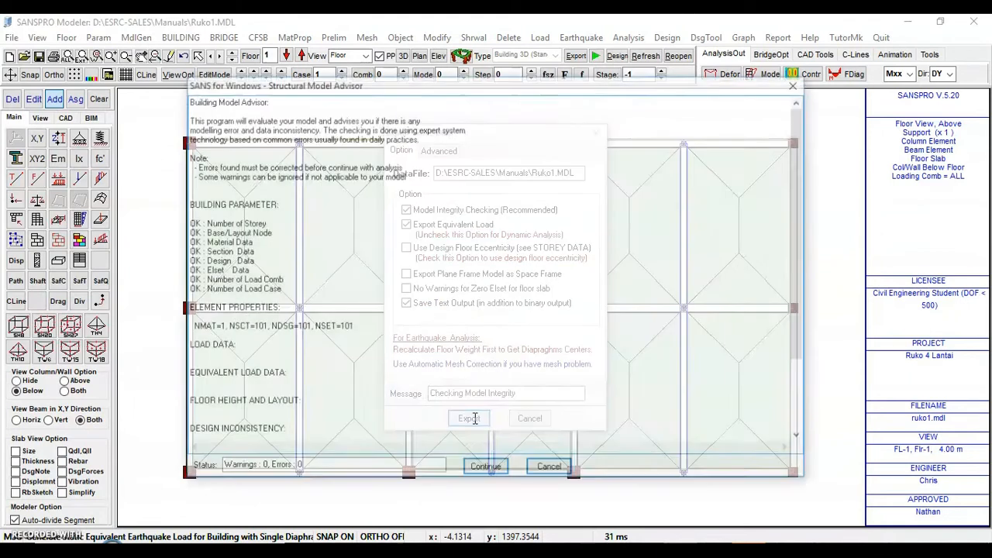
left_click_drag(804, 149, 827, 128)
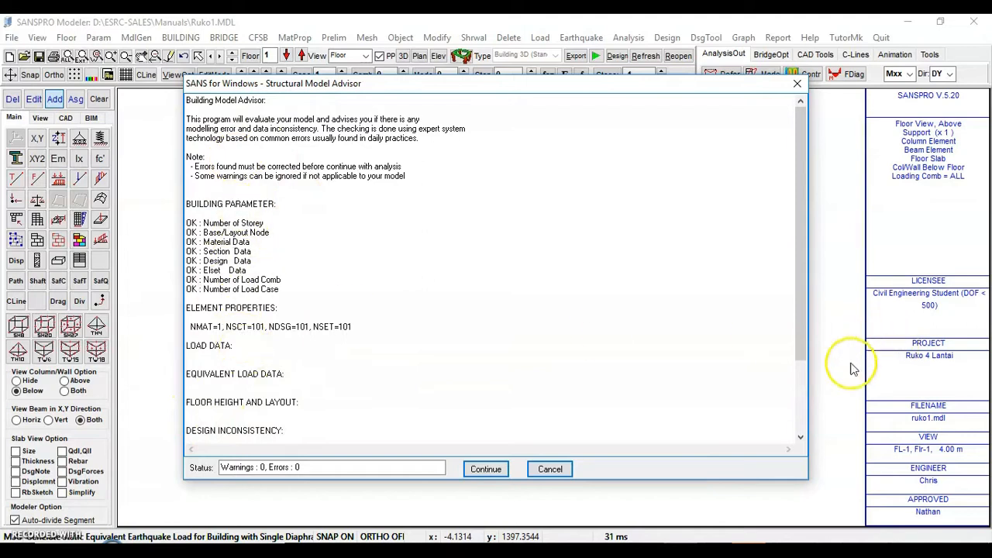
left_click(803, 395)
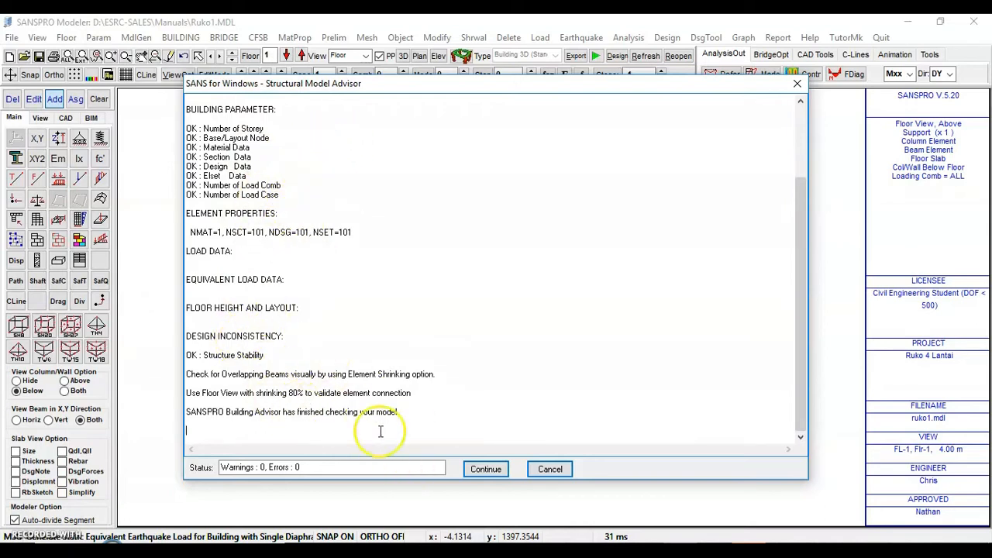
left_click(486, 469)
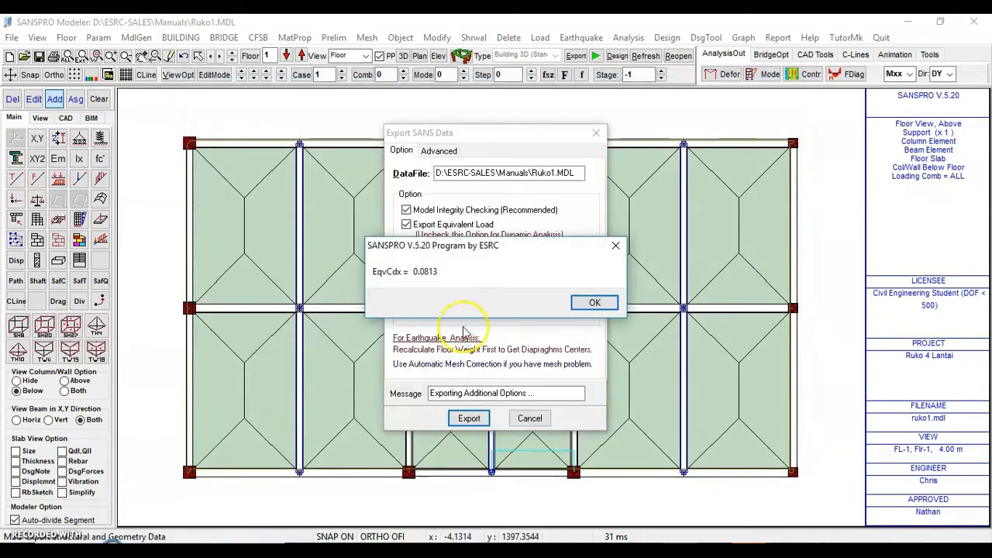
left_click(591, 306)
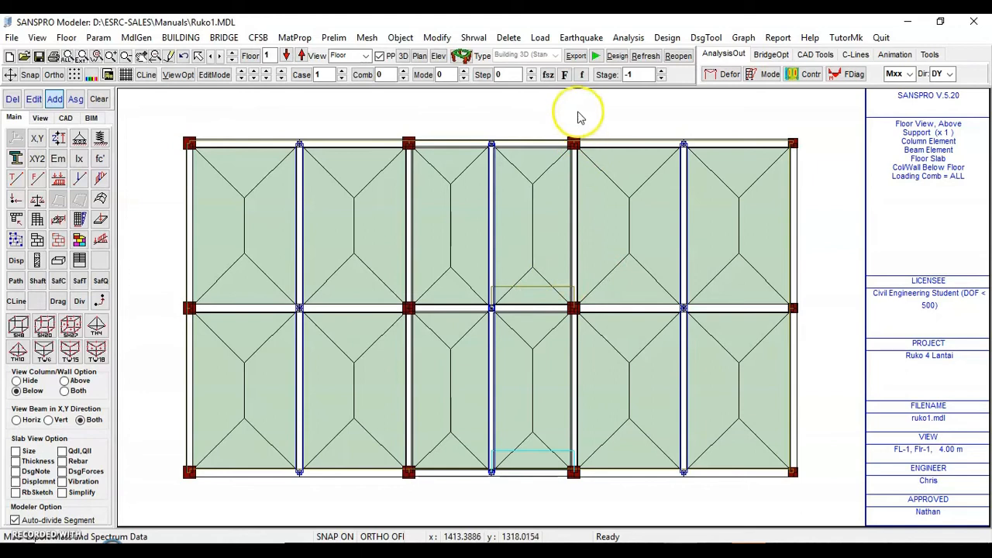
Step: Run the structural analysis on the exported Ruko1.DAT data, quit the analysis module and refresh the model
left_click(597, 59)
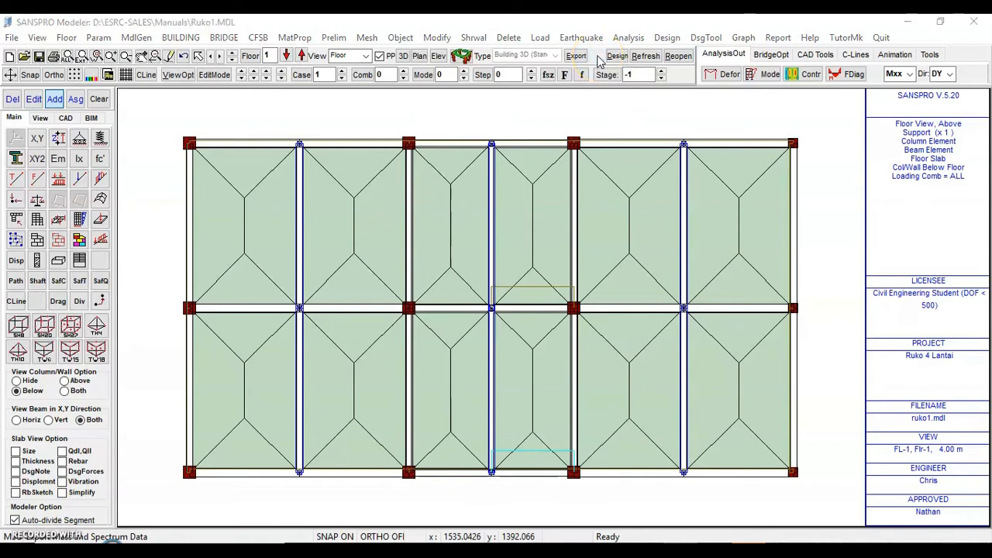
left_click(151, 62)
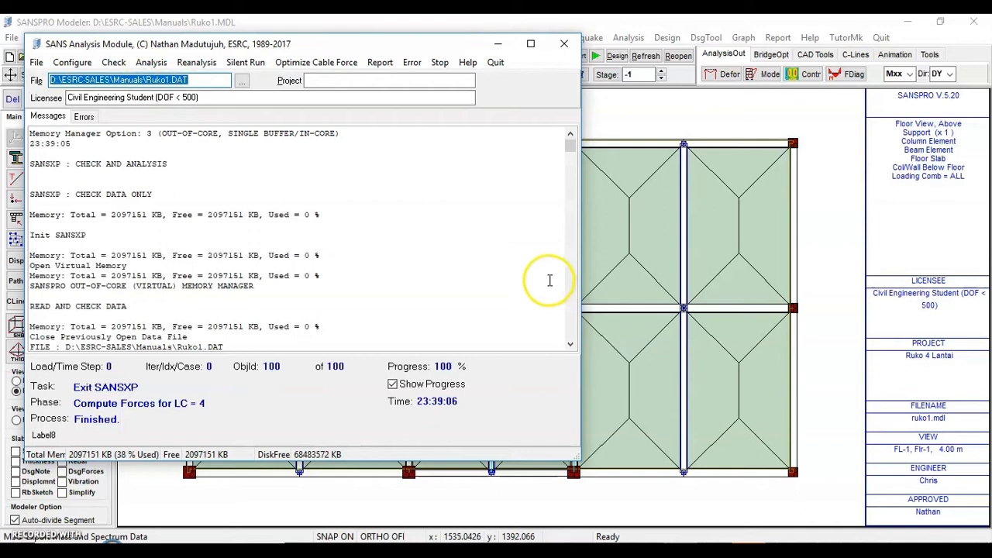
left_click(495, 62)
left_click(644, 58)
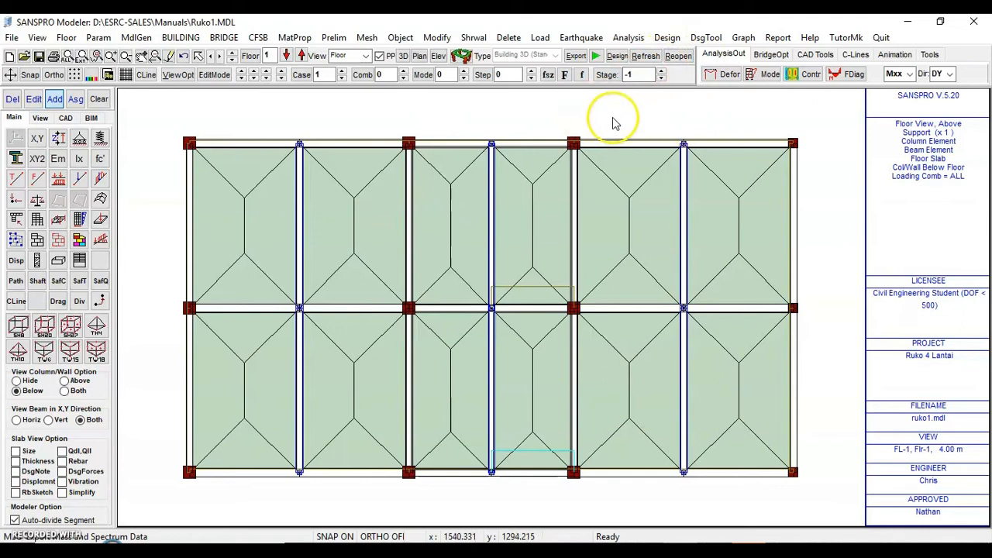
Step: Show the major moment force diagram on the first floor and examine it for load combinations 1 through 17
left_click(847, 78)
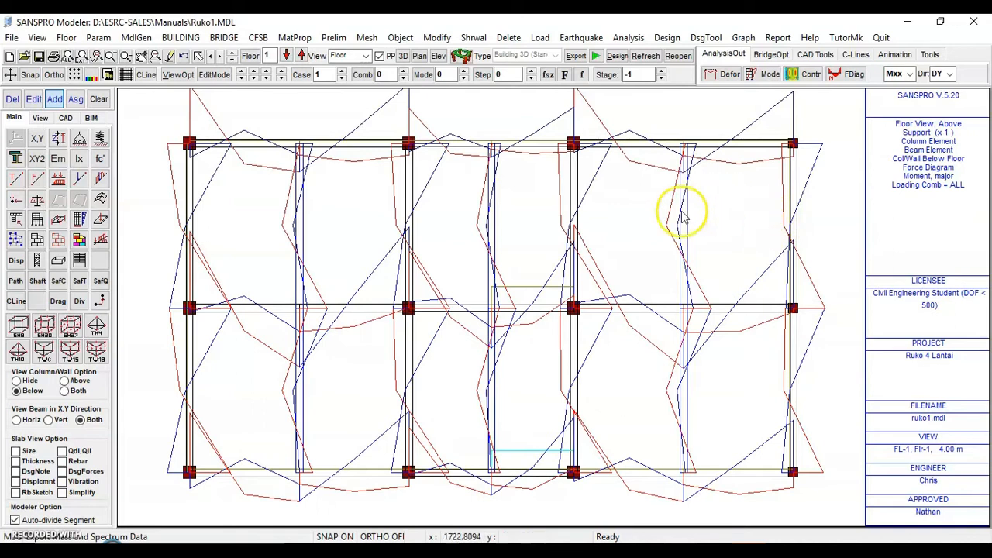
left_click(403, 70)
left_click(403, 70)
left_click(403, 70)
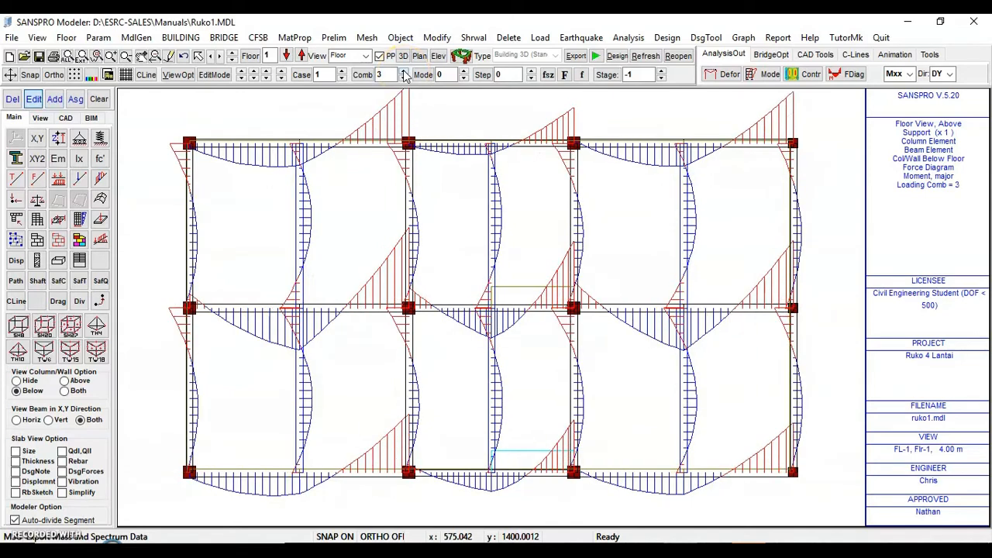
left_click(403, 70)
left_click(403, 71)
left_click(403, 70)
left_click(403, 70)
left_click(402, 71)
left_click(403, 71)
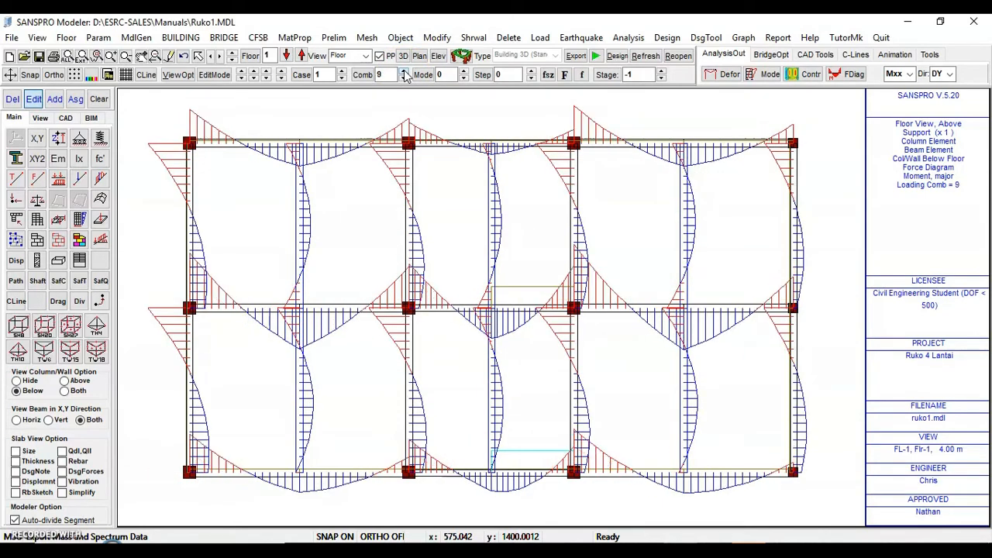
left_click(403, 70)
left_click(403, 70)
left_click(403, 70)
left_click(403, 70)
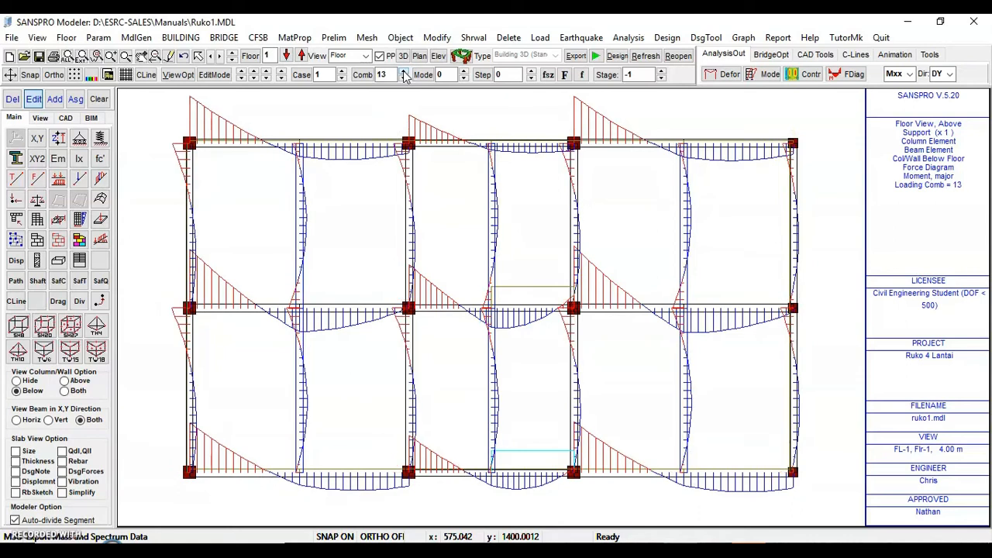
left_click(403, 71)
left_click(403, 70)
left_click(403, 71)
left_click(403, 71)
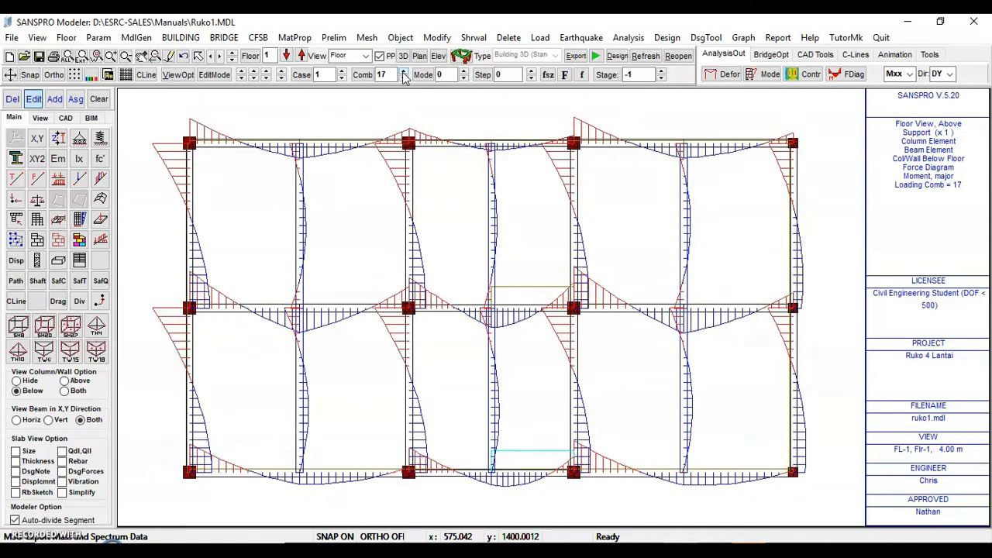
Step: Step back through the load combinations to the envelope of all combinations, checking the moment diagrams along the way
left_click(403, 78)
left_click(402, 78)
left_click(403, 78)
left_click(403, 78)
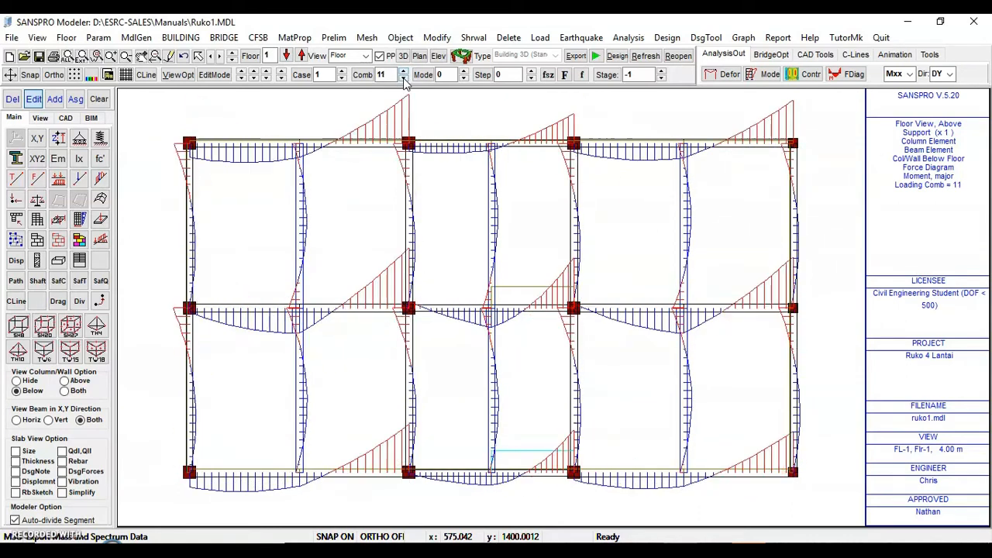
left_click(403, 79)
left_click(403, 78)
left_click(402, 78)
left_click(403, 78)
left_click(403, 78)
left_click(403, 78)
left_click(403, 78)
left_click(403, 78)
left_click(403, 78)
left_click(403, 78)
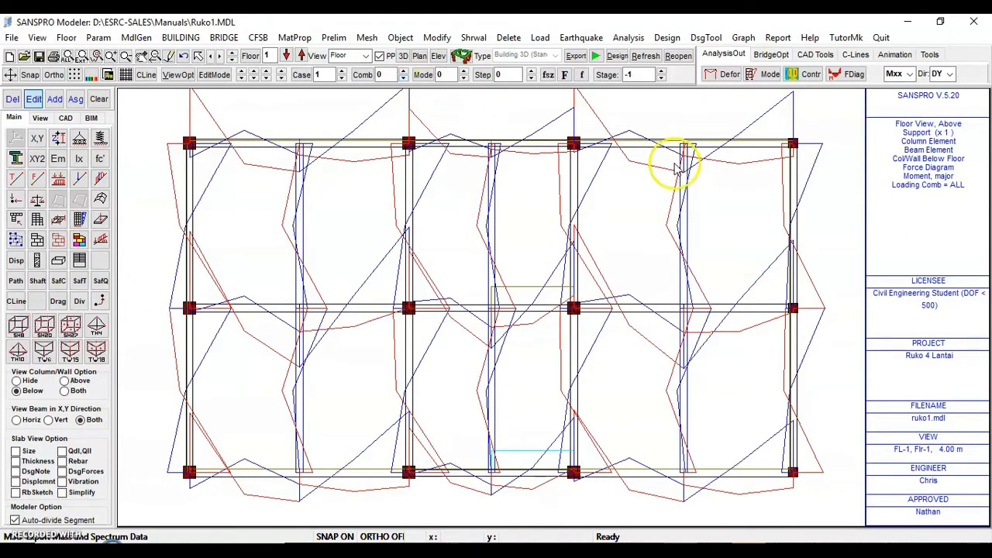
Step: Change the analysis output view to show DY displacements using the Total, unfactored option
right_click(628, 116)
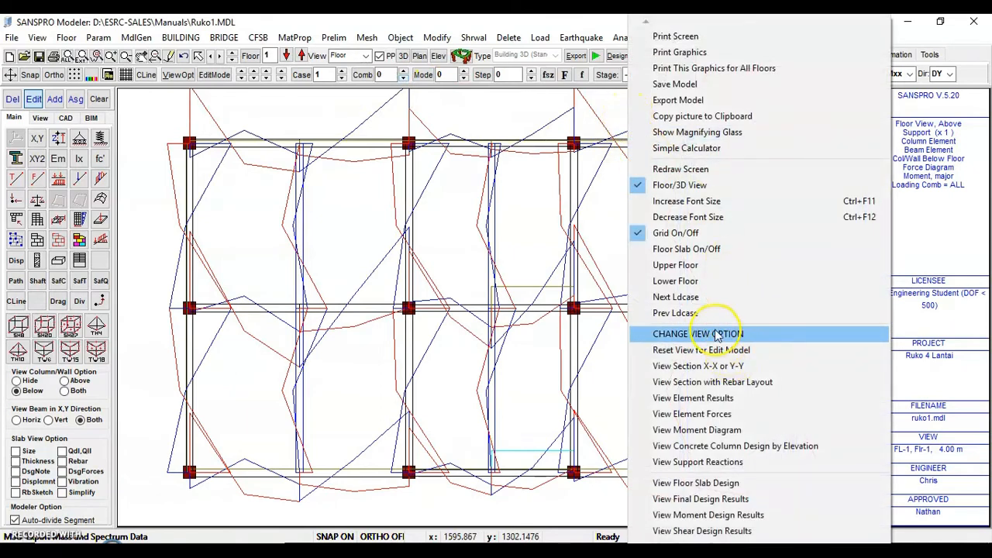
left_click(622, 119)
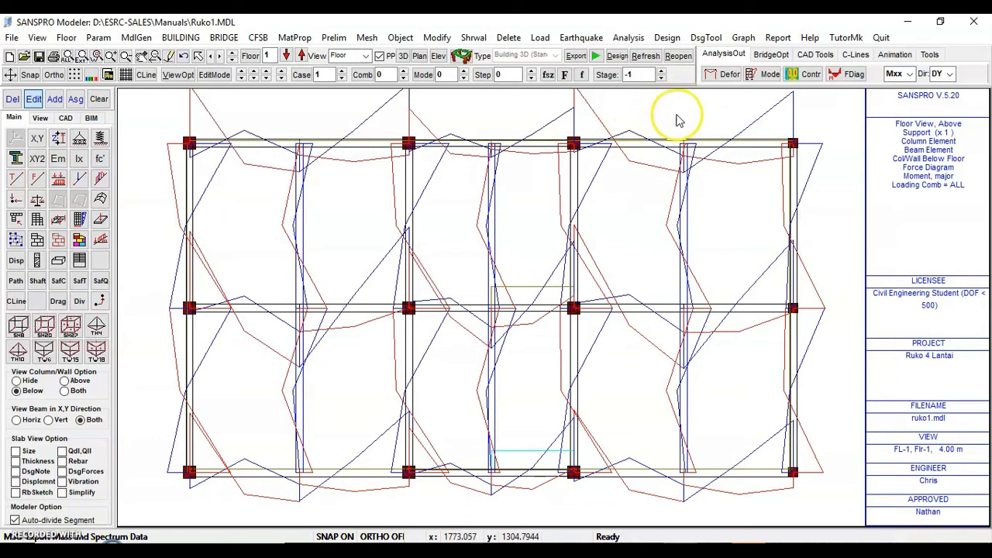
right_click(671, 116)
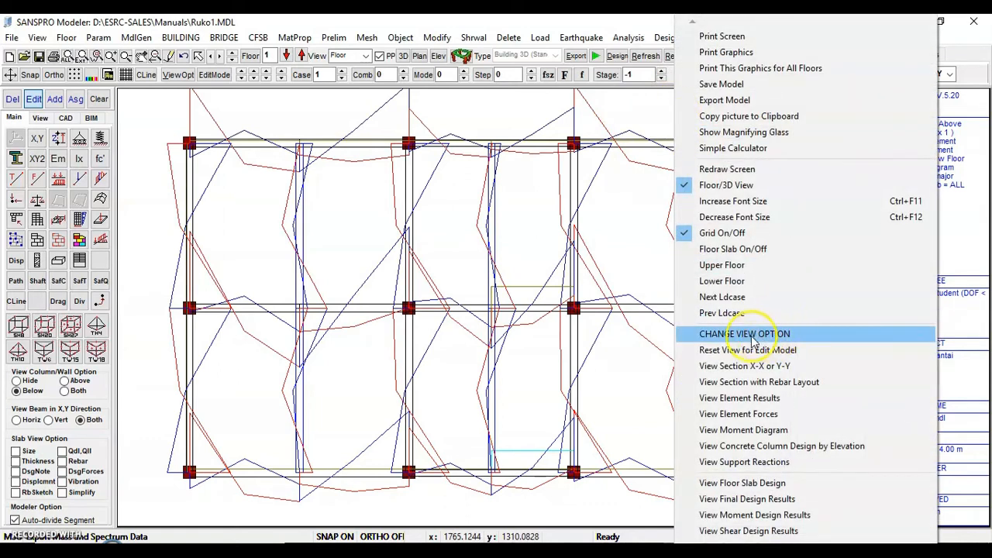
left_click(767, 334)
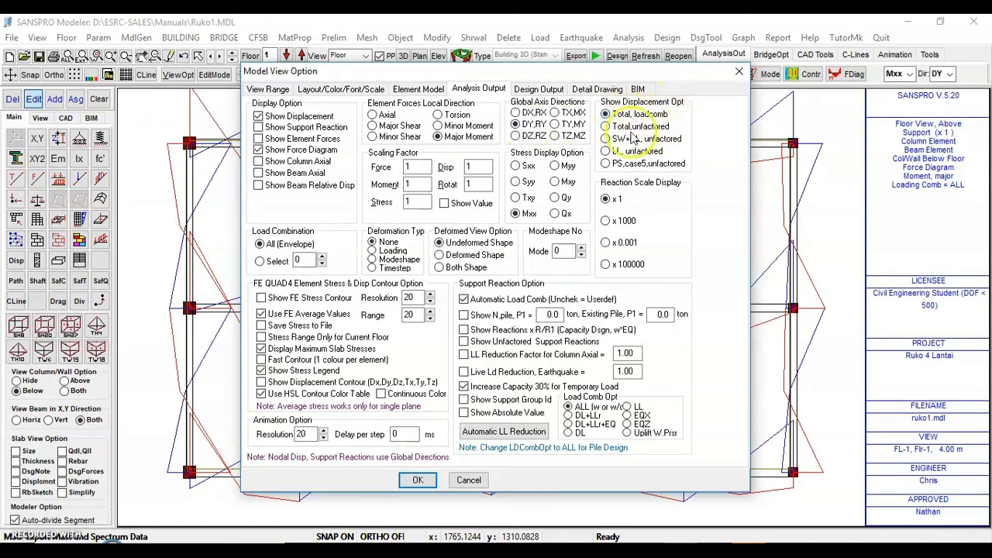
left_click(610, 126)
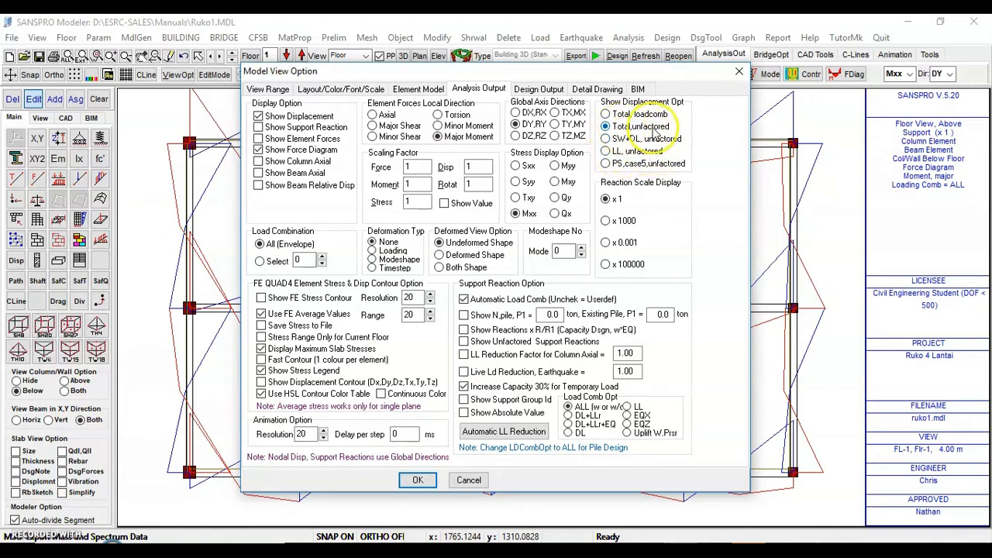
left_click(417, 480)
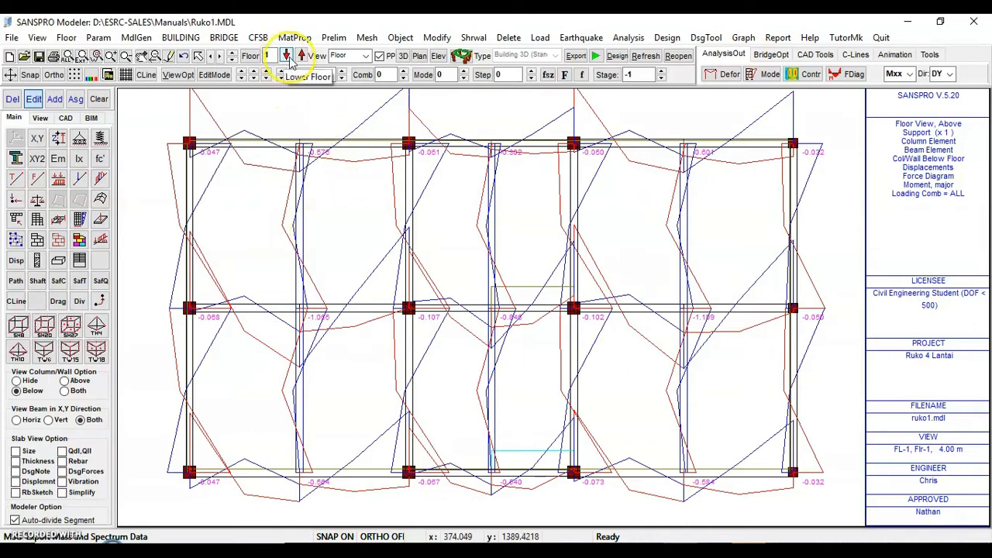
Step: Save the model and start the concrete capacity design with messages
left_click(12, 37)
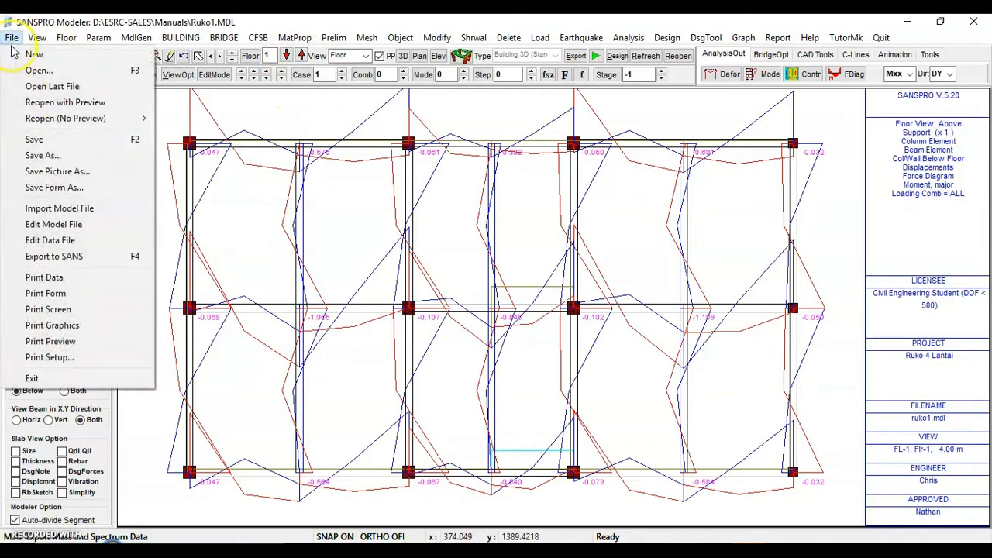
left_click(35, 137)
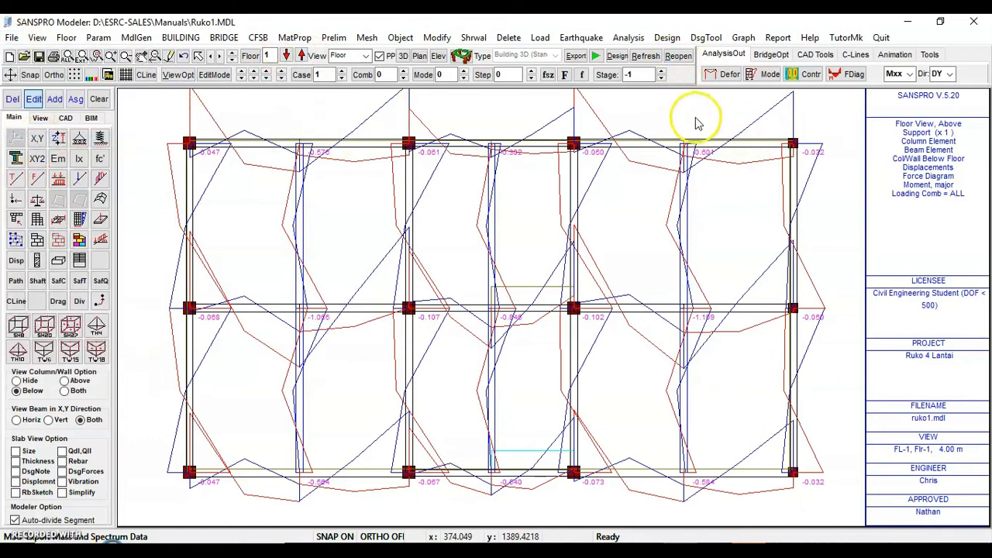
left_click(670, 41)
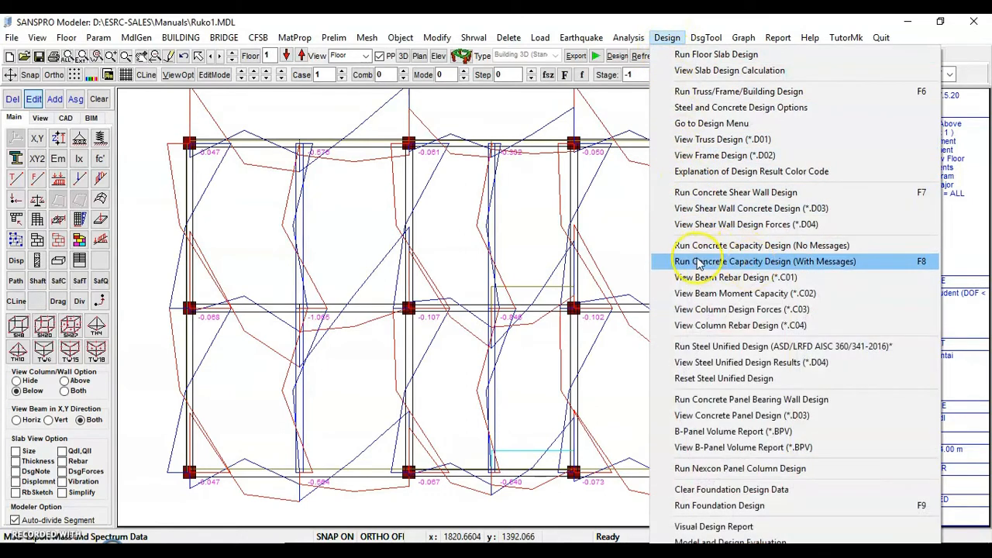
left_click(827, 269)
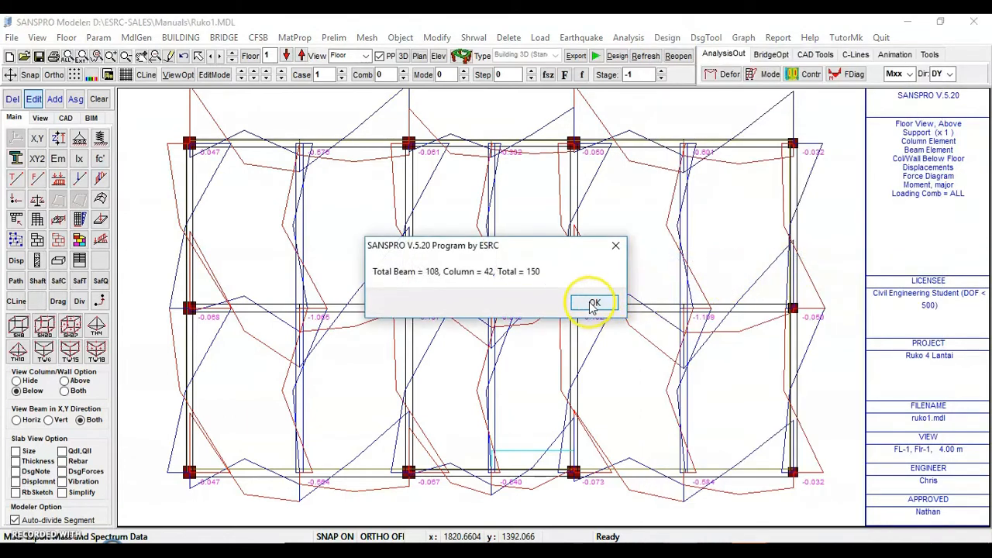
left_click(593, 304)
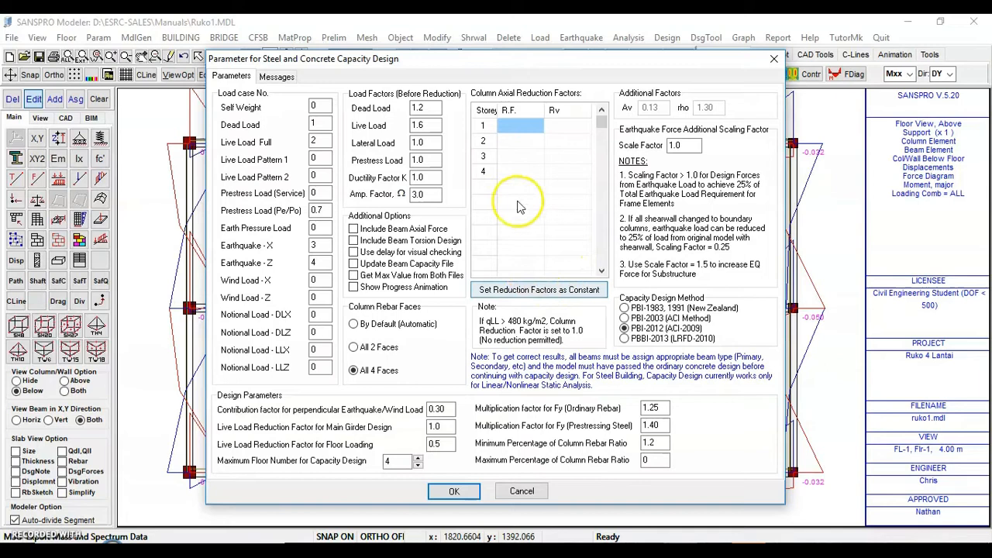
Step: Set constant column axial live load reduction factors of 0.7 and 1 for all storeys, and accept the capacity design parameters
left_click(557, 291)
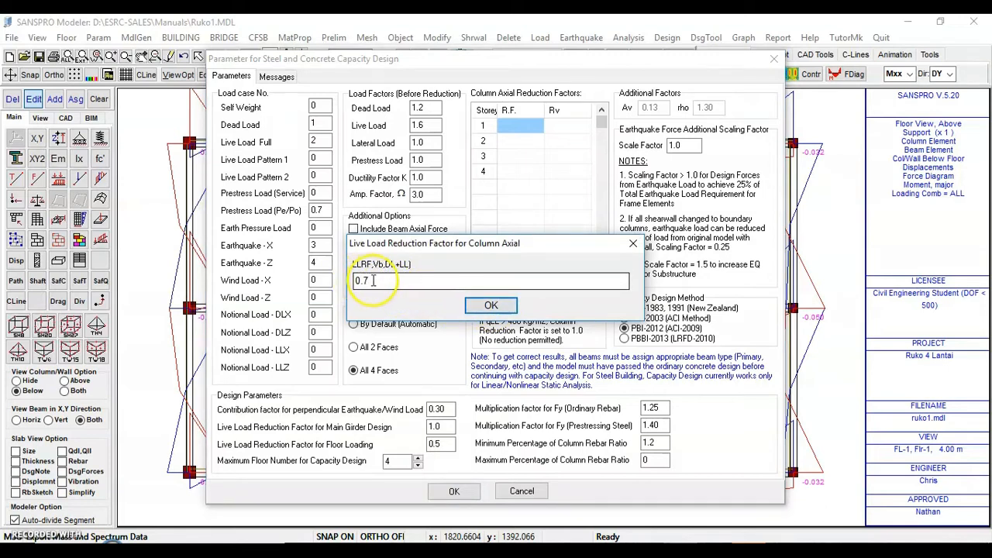
left_click(491, 306)
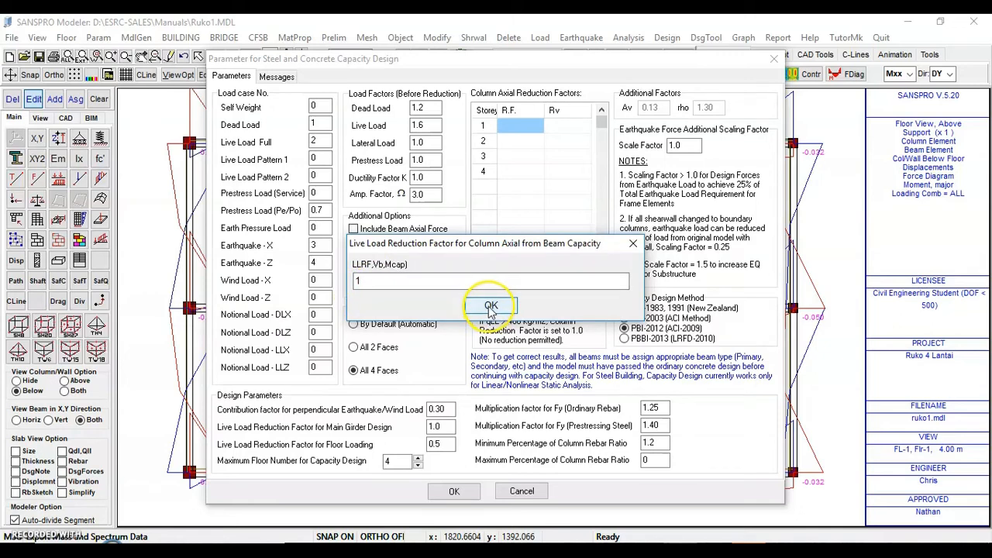
left_click(490, 306)
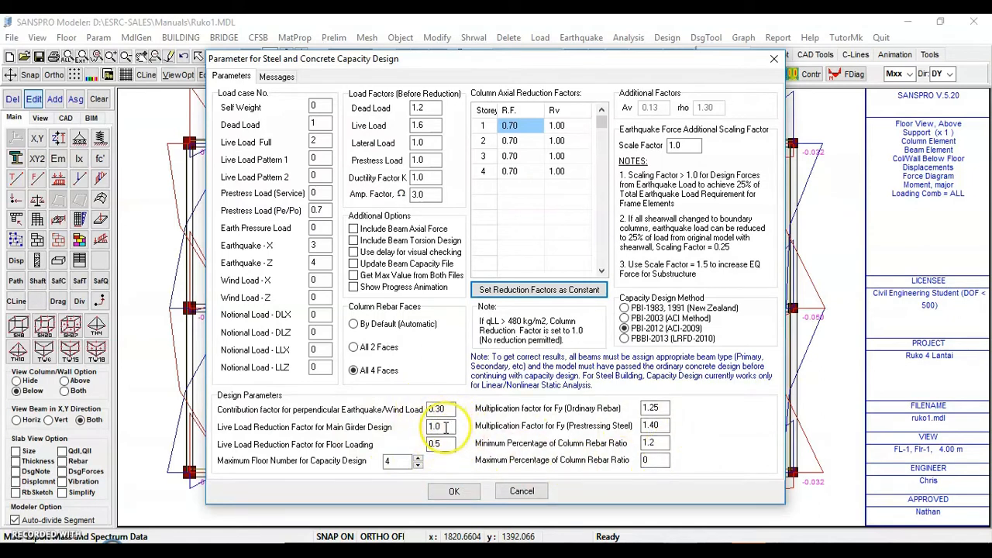
left_click(455, 492)
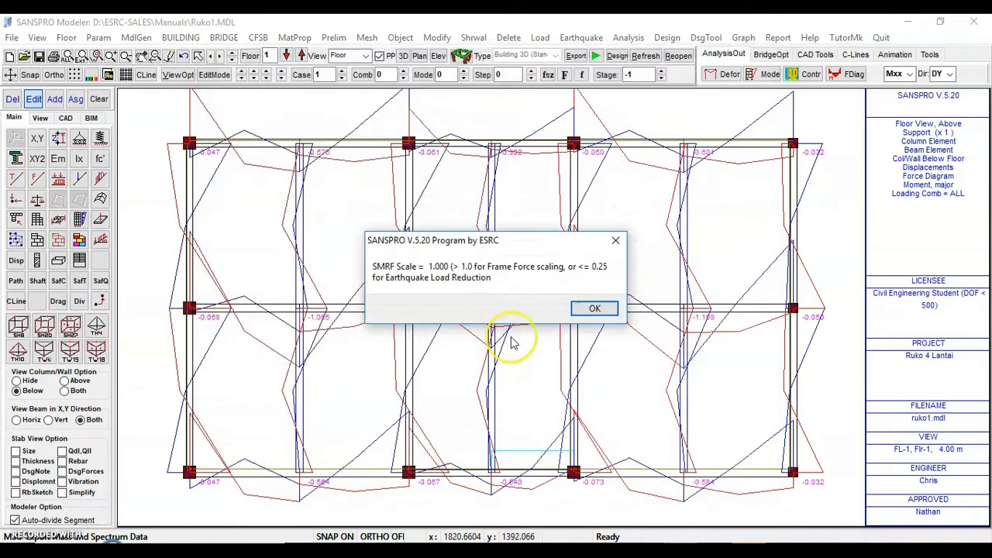
Step: Accept the SMRF scale and run both phases of the concrete capacity design for beams, covering beam rebar and moment capacity
left_click(595, 310)
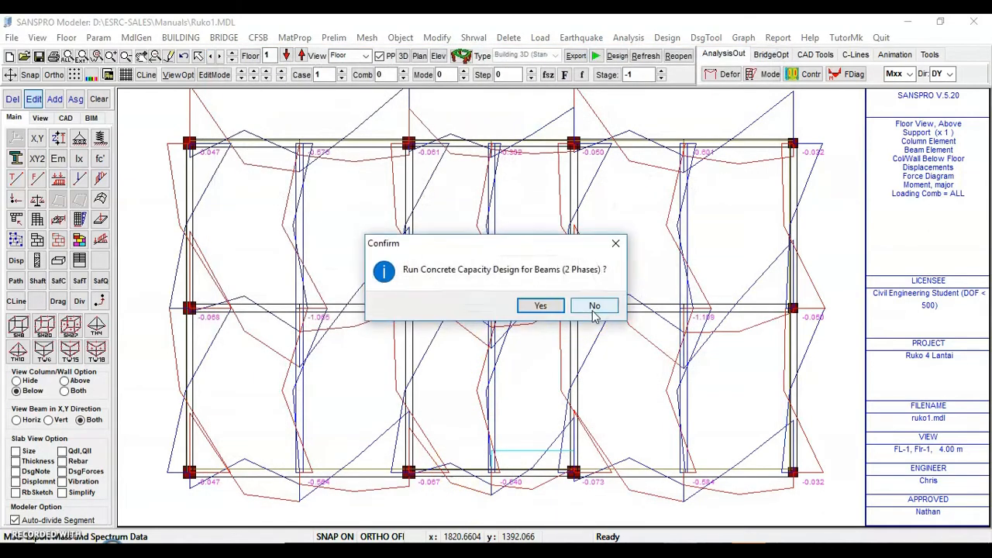
left_click(542, 306)
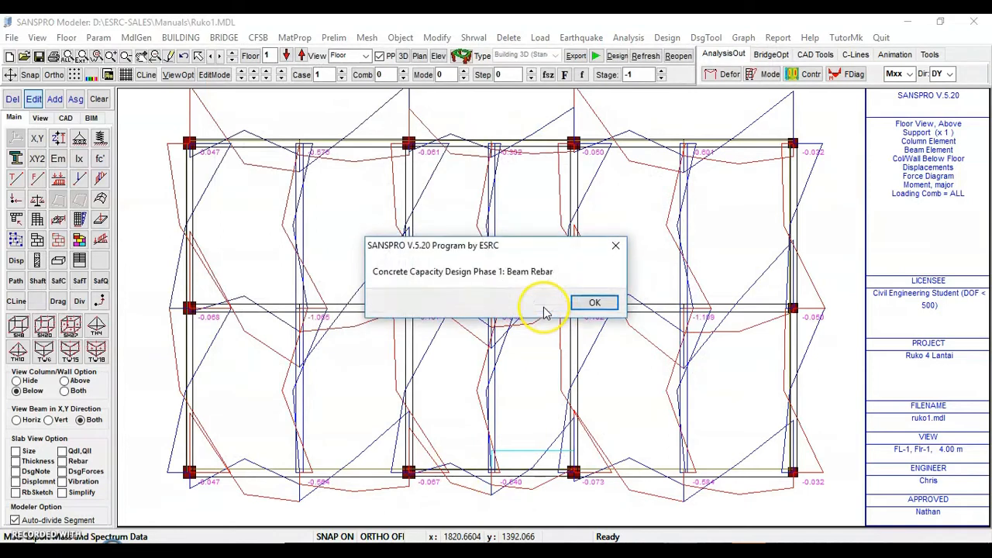
left_click(592, 304)
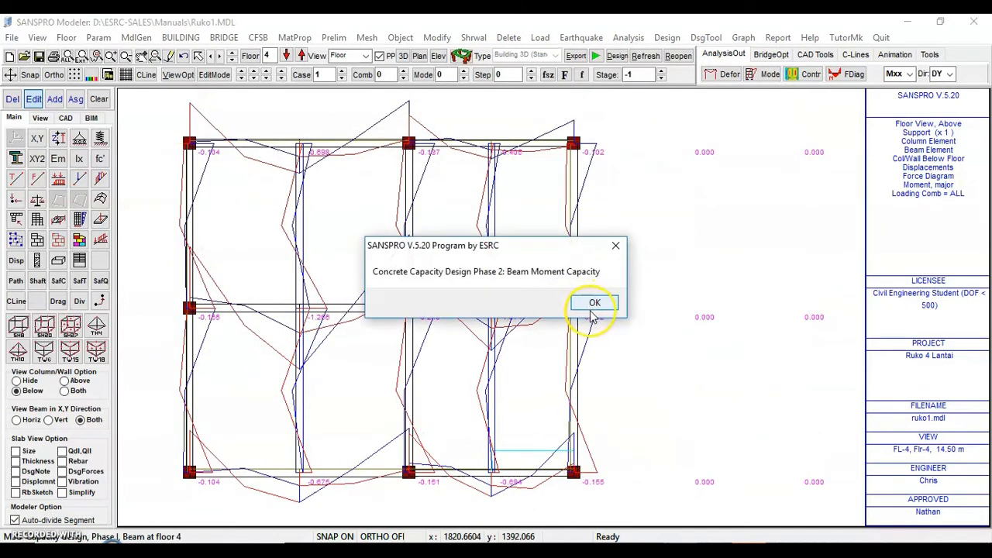
left_click(594, 305)
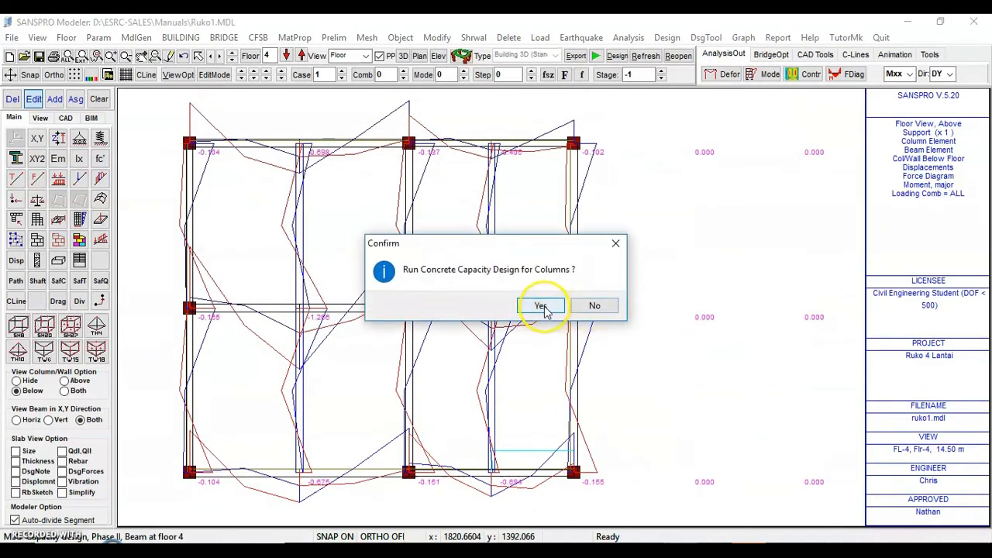
Step: Run the concrete capacity design for columns and close the capacity design parameters
left_click(543, 306)
left_click(594, 303)
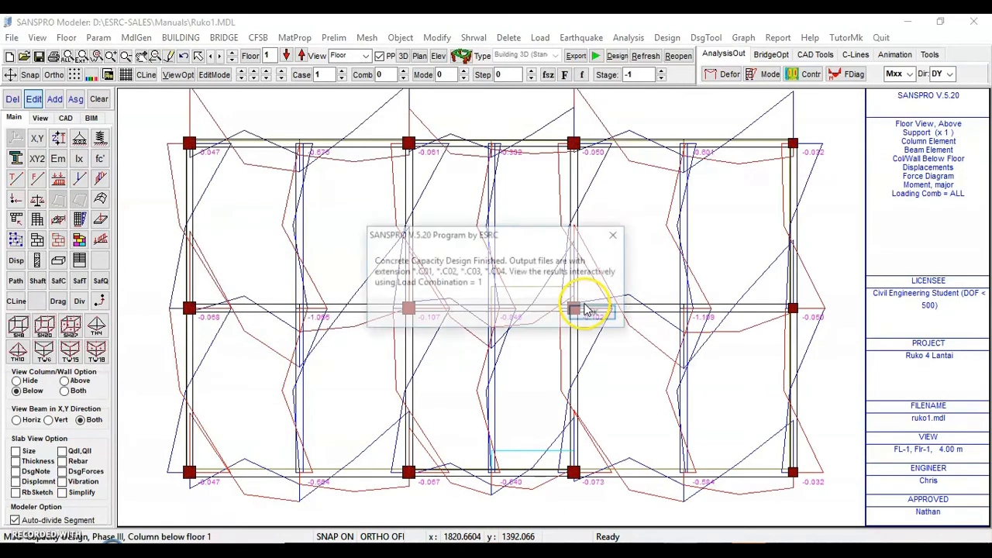
left_click(591, 313)
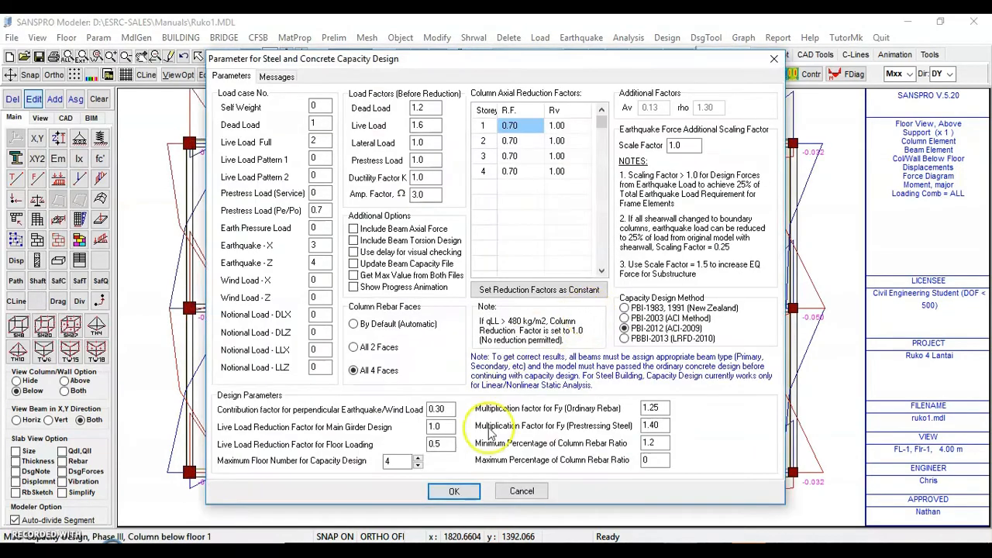
left_click(454, 491)
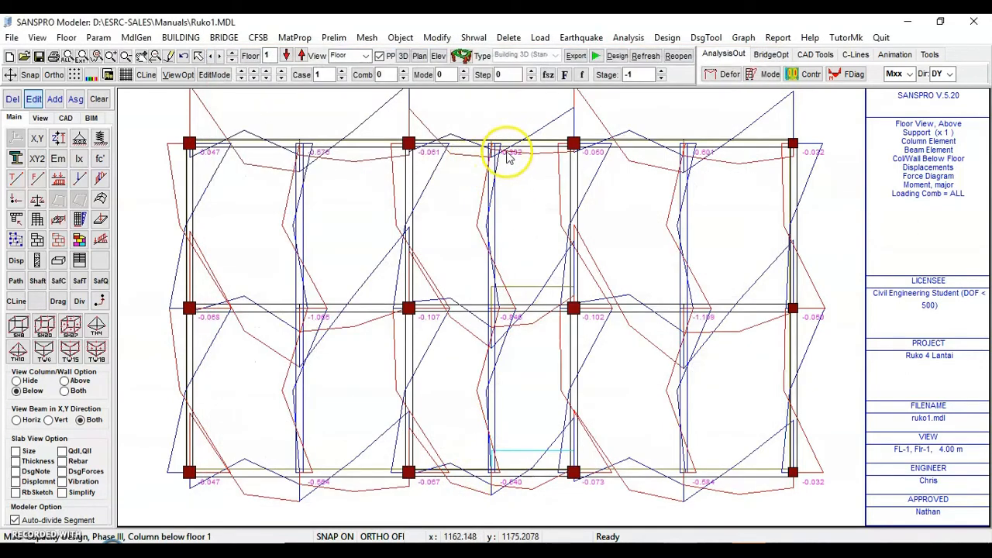
Step: View the moment design results on floor 1 for load combination 1, keeping load case 1
right_click(525, 127)
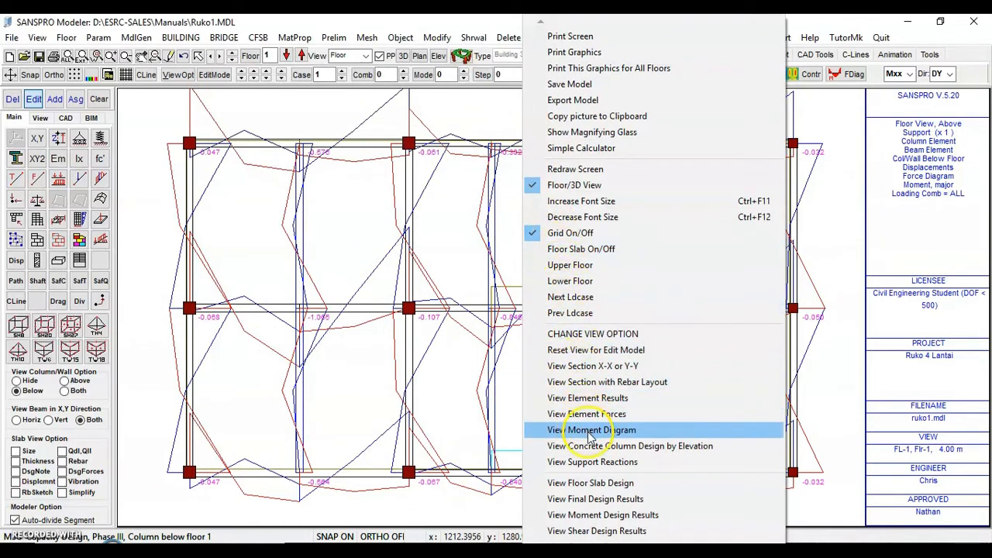
left_click(608, 518)
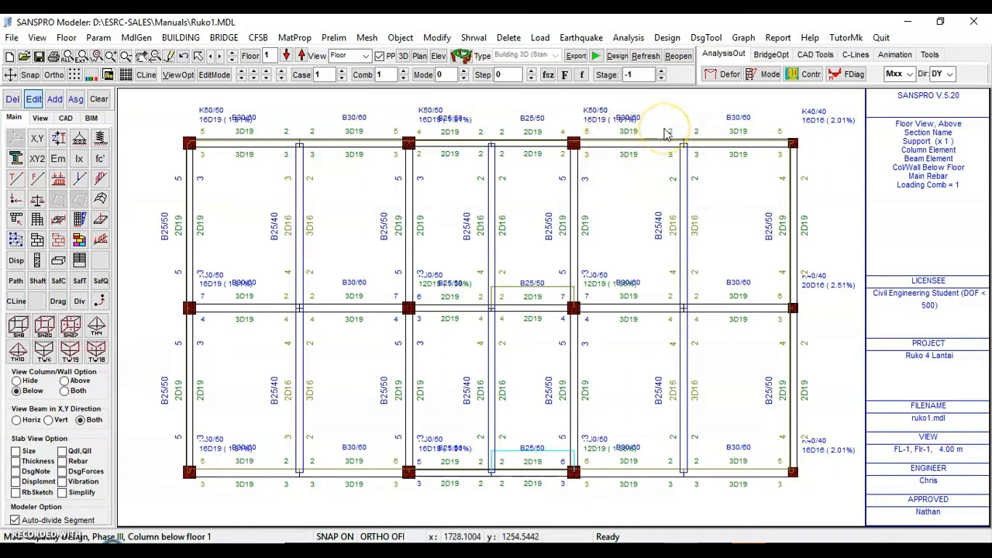
left_click(342, 70)
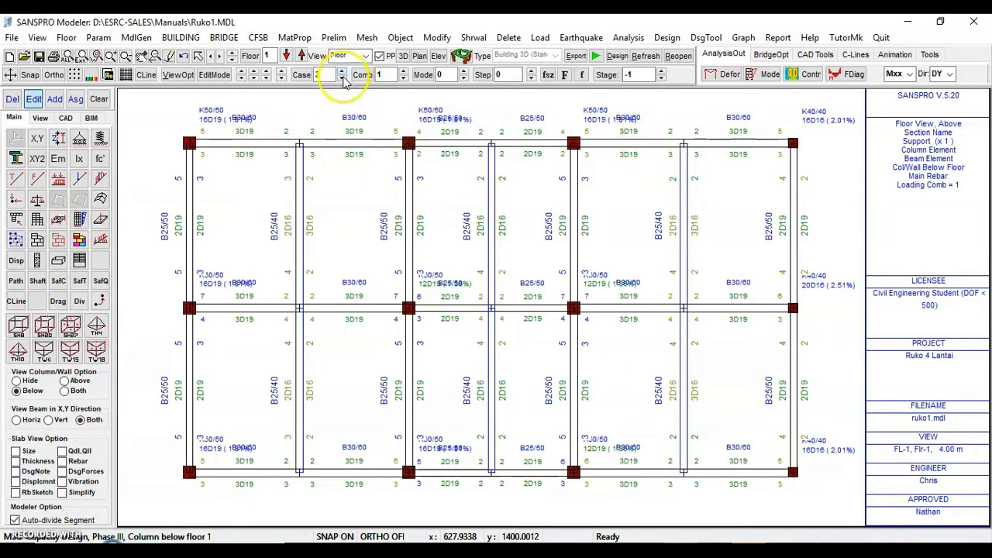
left_click(342, 78)
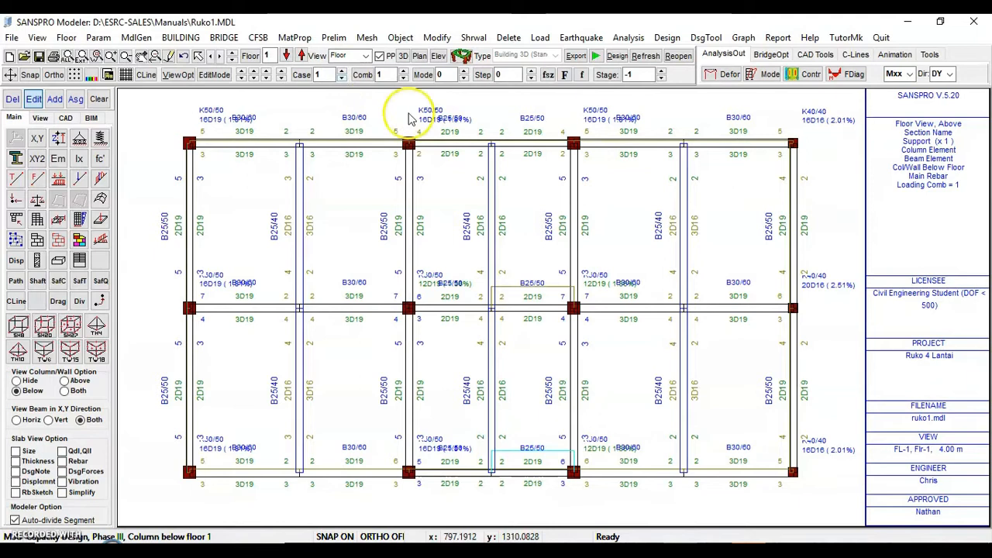
Step: View the shear design results on floor 1 and reduce the label font size so the stirrup labels no longer overlap
right_click(620, 155)
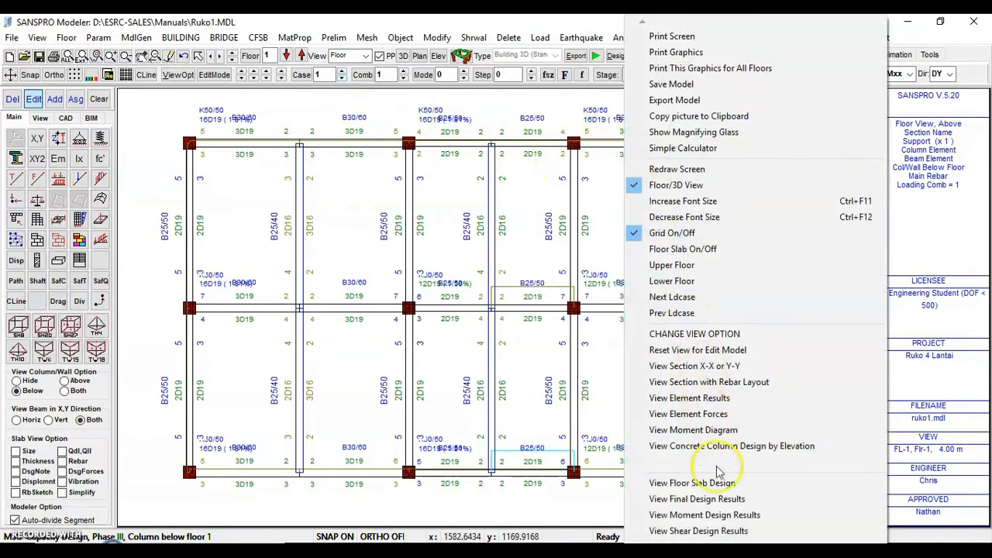
left_click(723, 531)
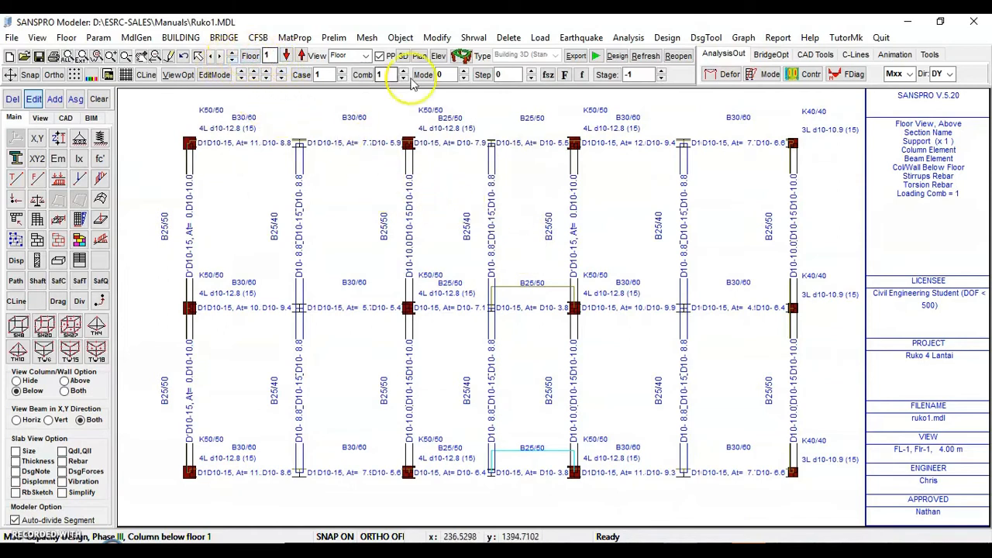
left_click(583, 75)
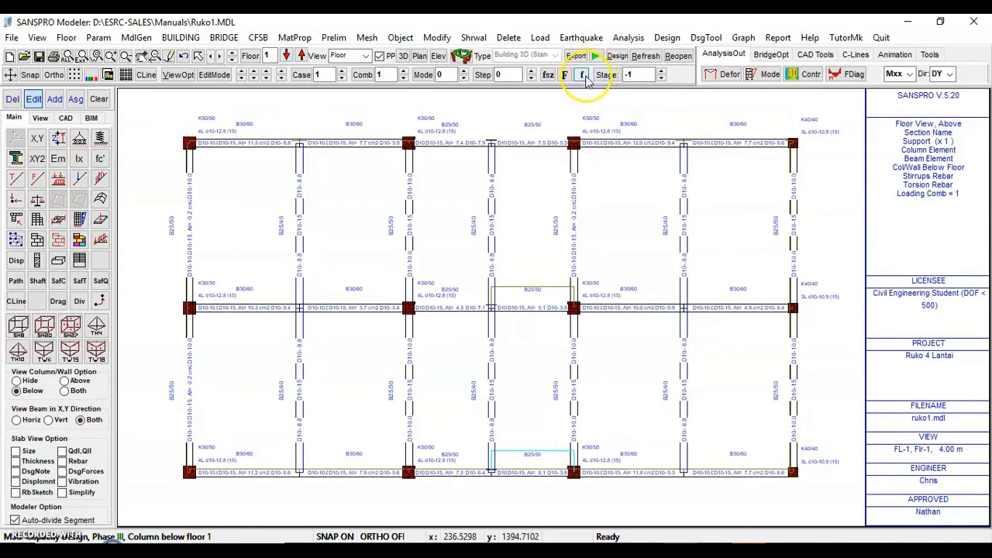
left_click(583, 76)
left_click(583, 76)
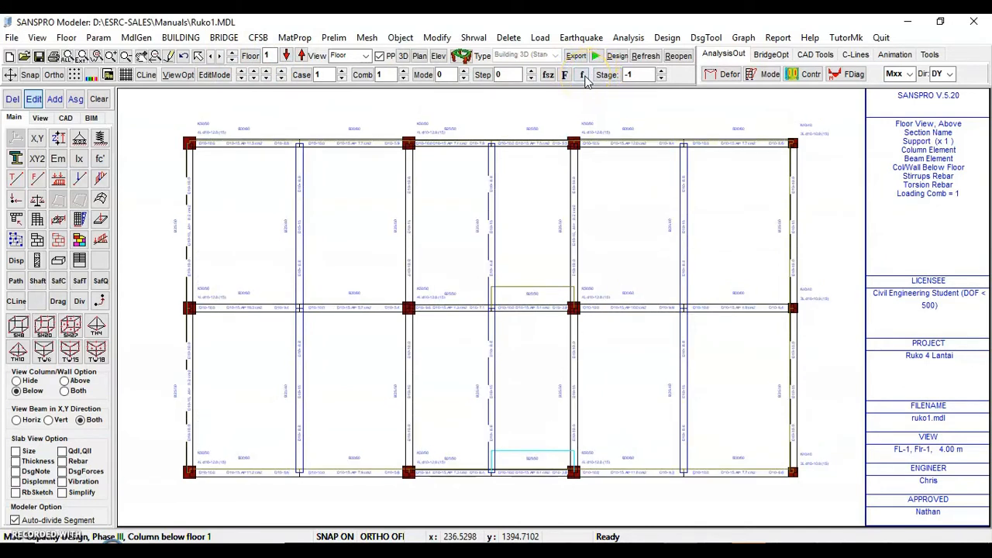
left_click(584, 77)
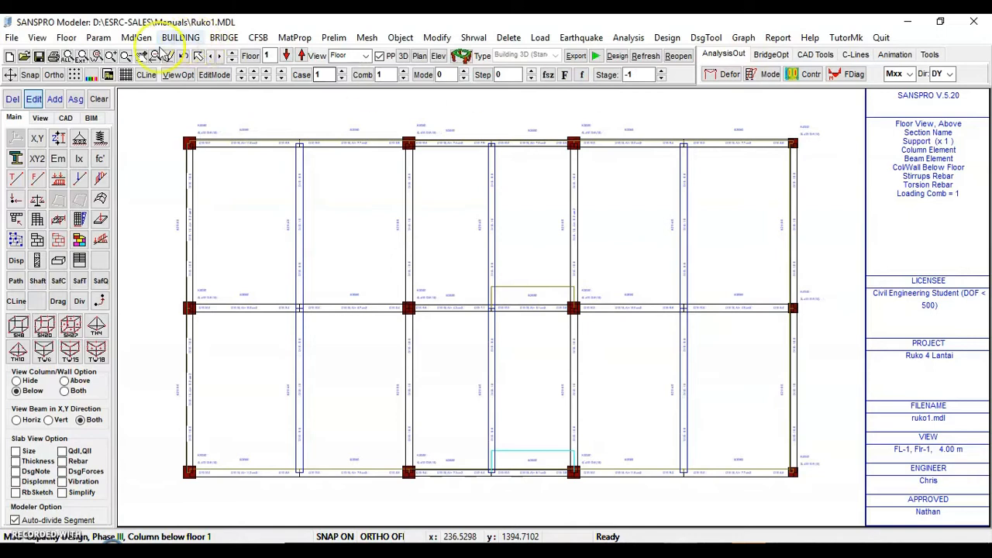
Step: Examine the stirrup labels of the K50/50 column and adjoining B30/60 beam at the middle joint of the plan's left edge
left_click(109, 57)
left_click_drag(153, 105, 457, 347)
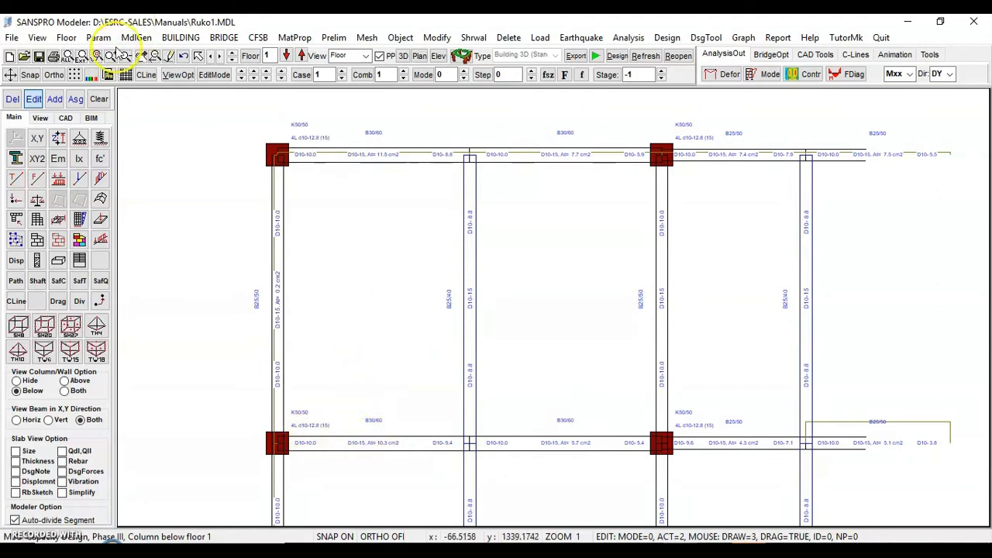
left_click(98, 57)
left_click_drag(220, 361, 468, 504)
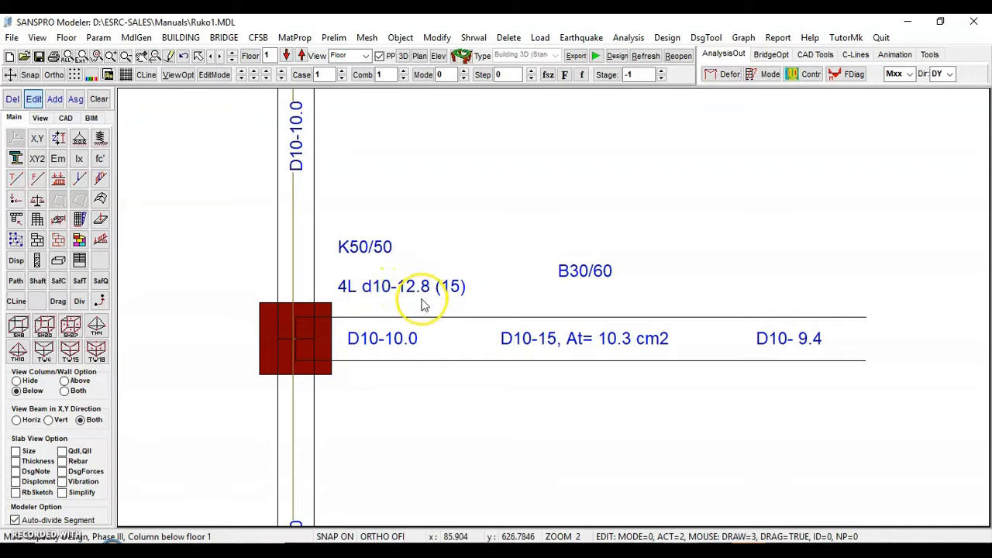
left_click(155, 57)
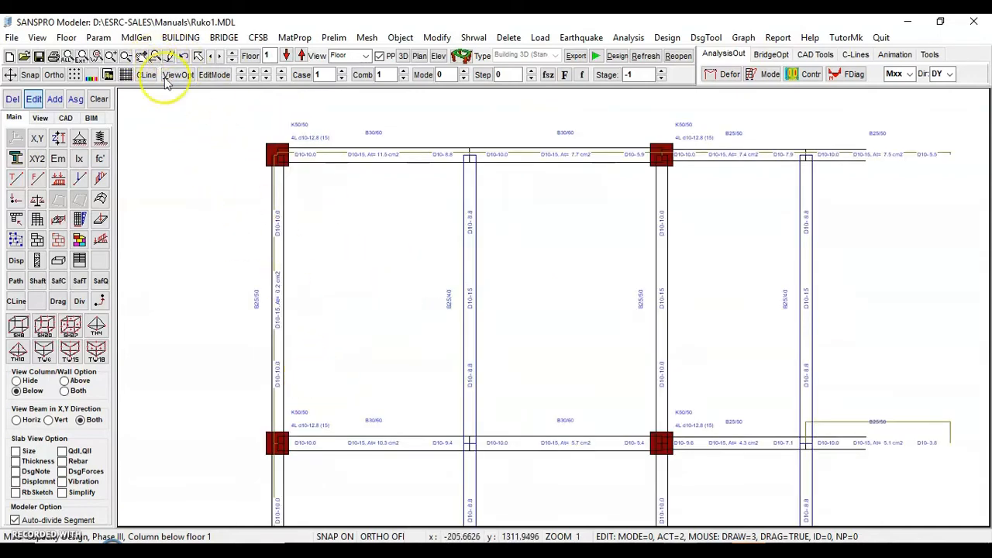
left_click(111, 57)
left_click_drag(226, 349, 455, 506)
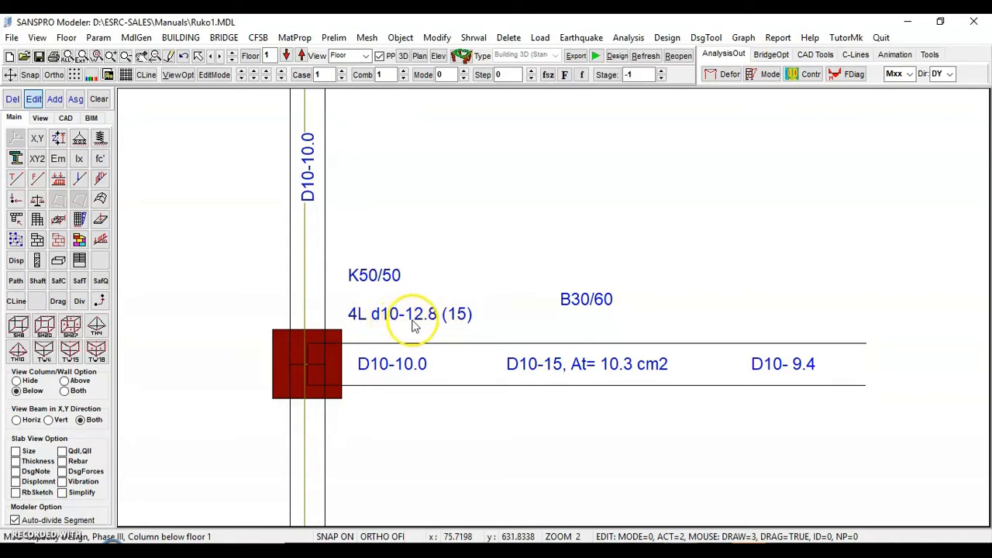
left_click(154, 59)
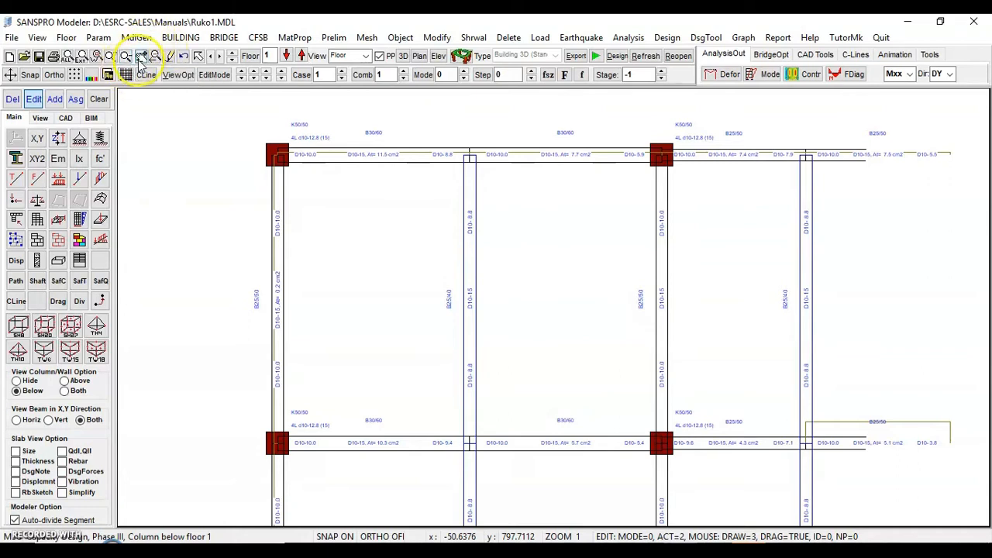
left_click(141, 58)
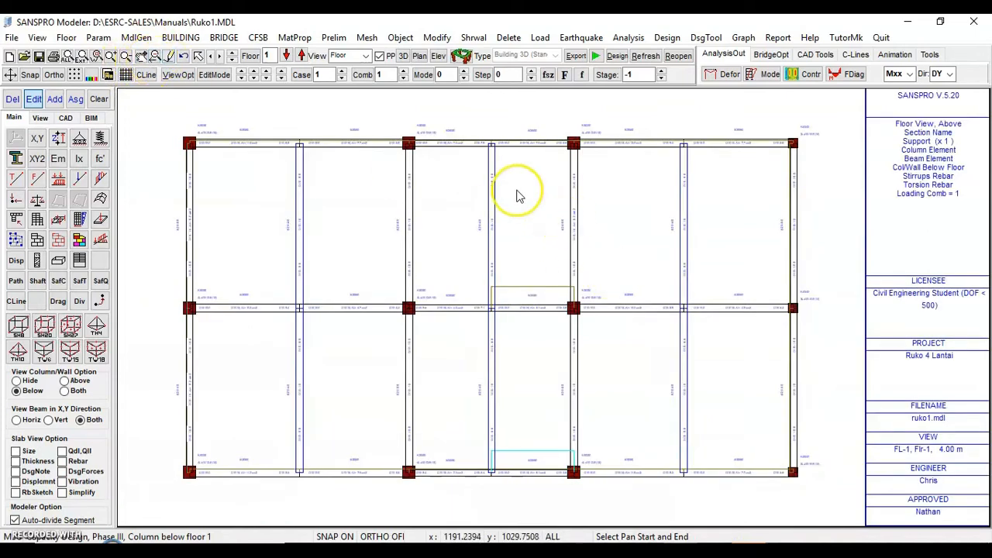
Step: View the final design results and examine the combined main and stirrup rebar labels in the upper-left bays
right_click(516, 195)
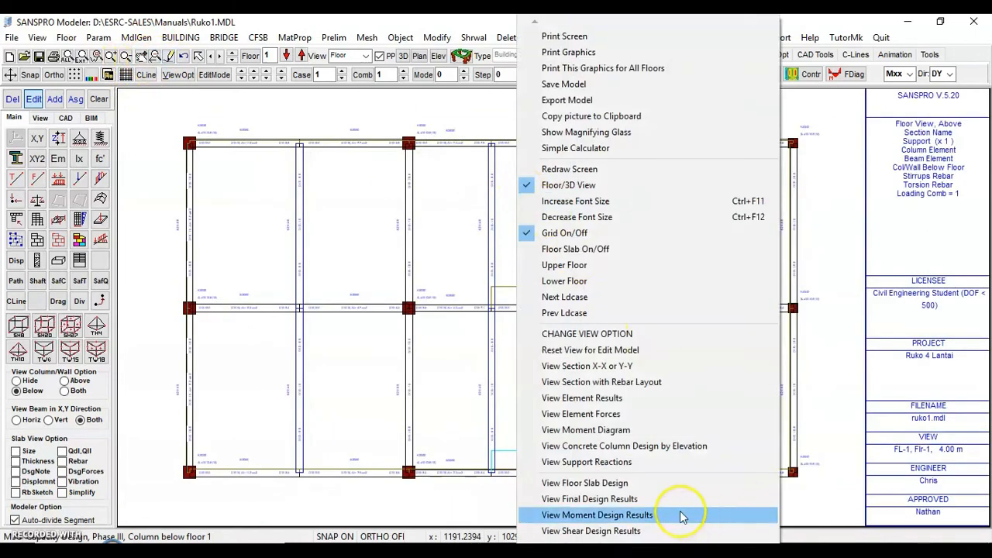
left_click(604, 499)
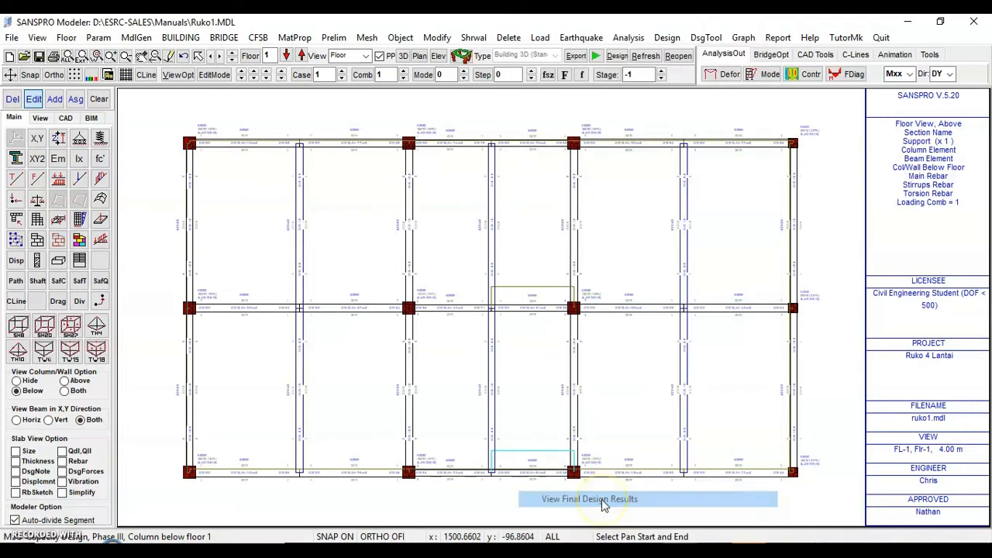
left_click(93, 57)
left_click_drag(165, 116, 475, 353)
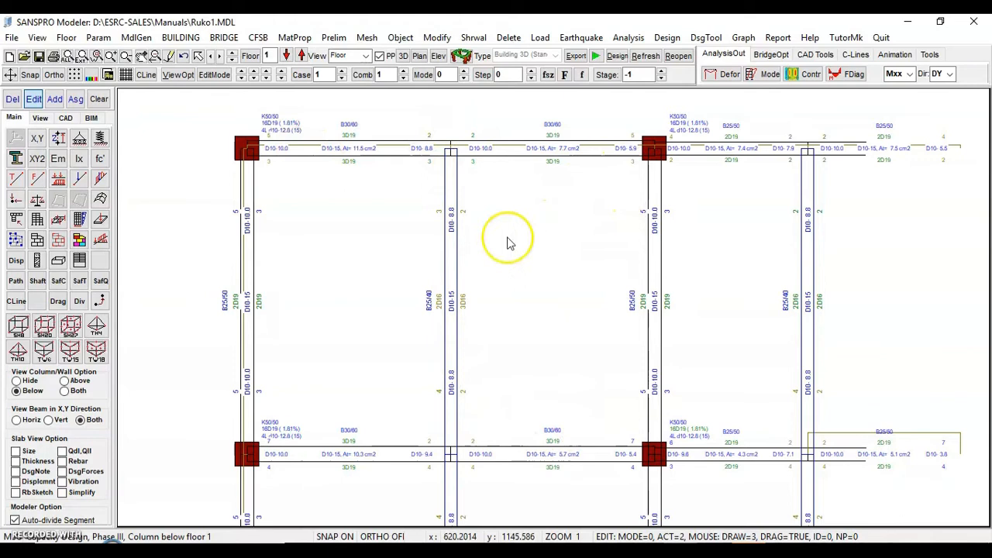
Step: Look over the file formats offered for exporting the drawing
left_click(741, 38)
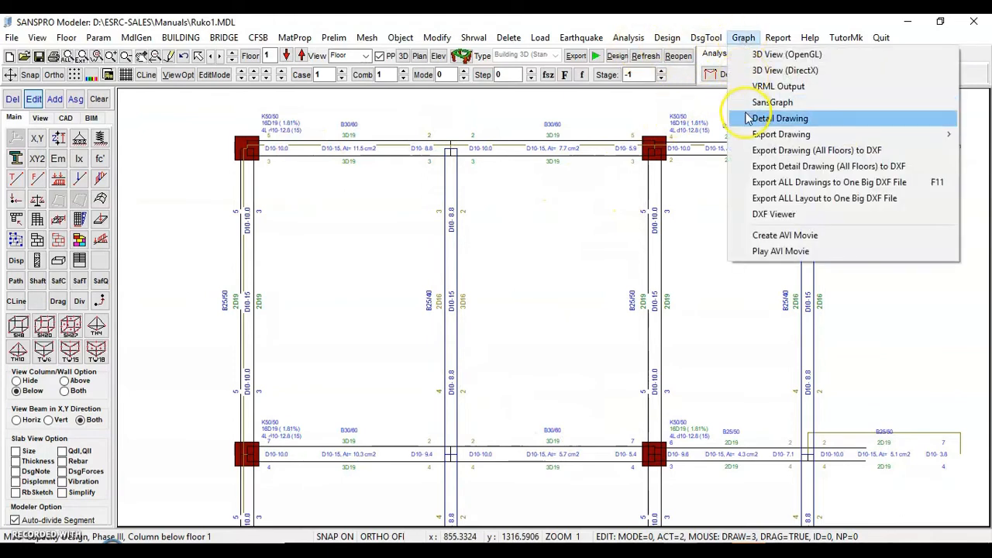
mouse_move(769, 137)
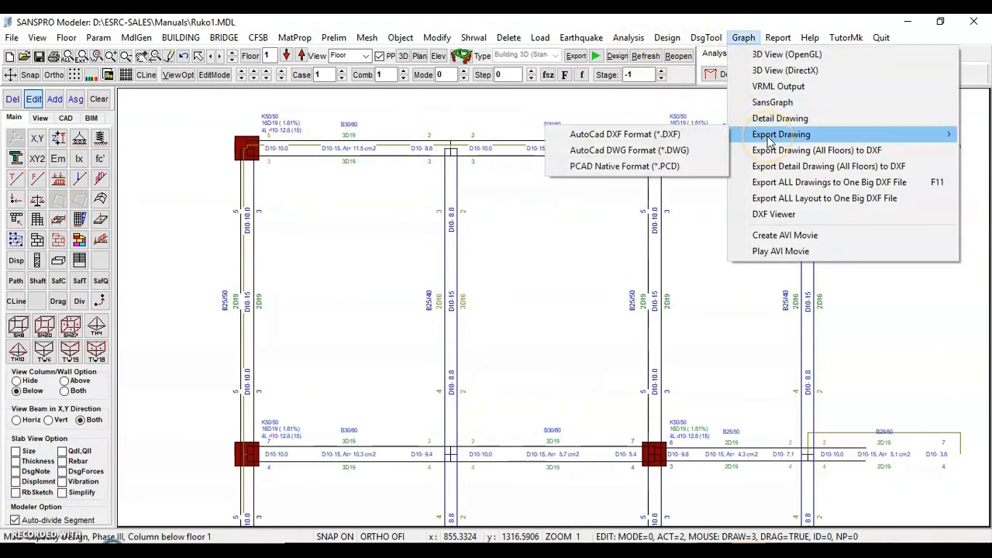
left_click(528, 249)
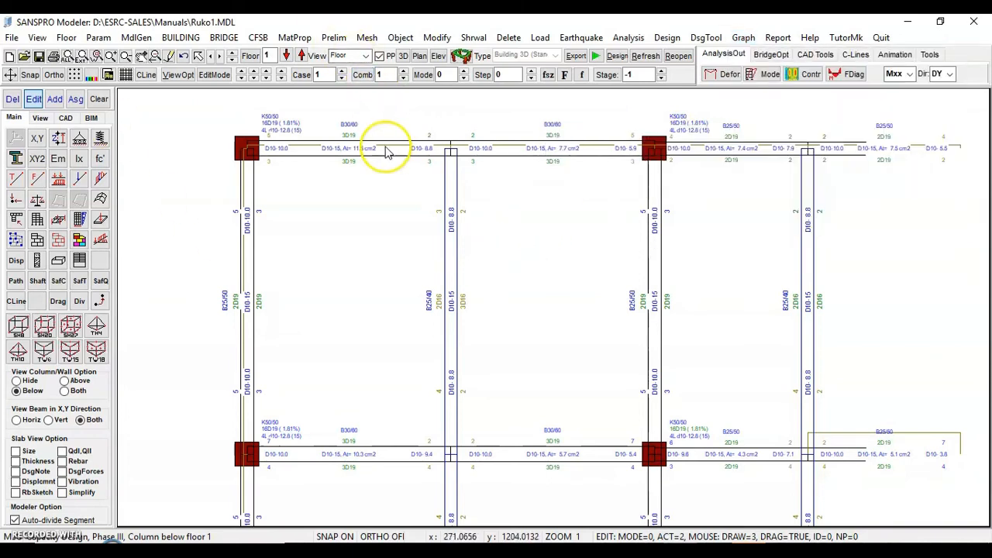
Step: Display the floor slab design results over the whole floor 1 plan, with enlarged label text and the section names hidden
left_click(156, 59)
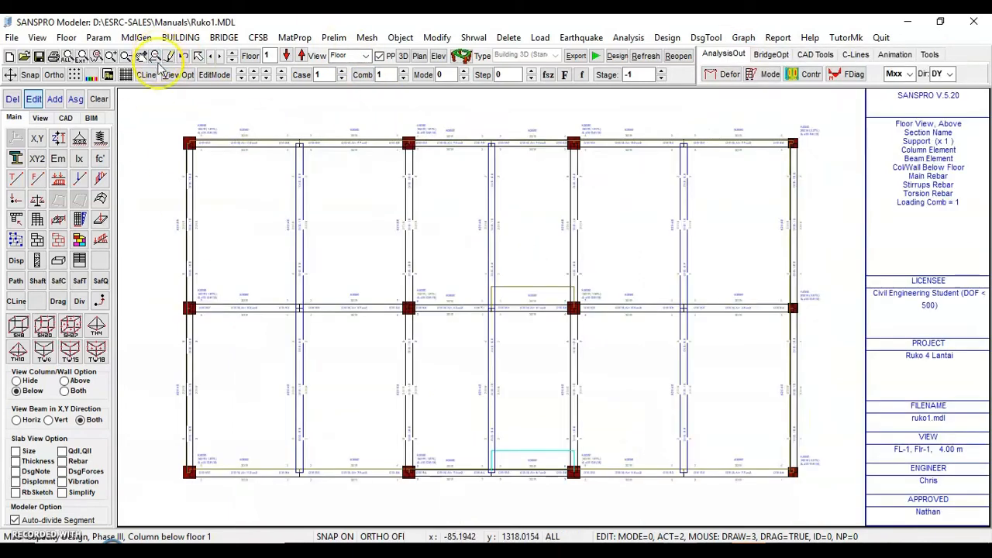
right_click(397, 114)
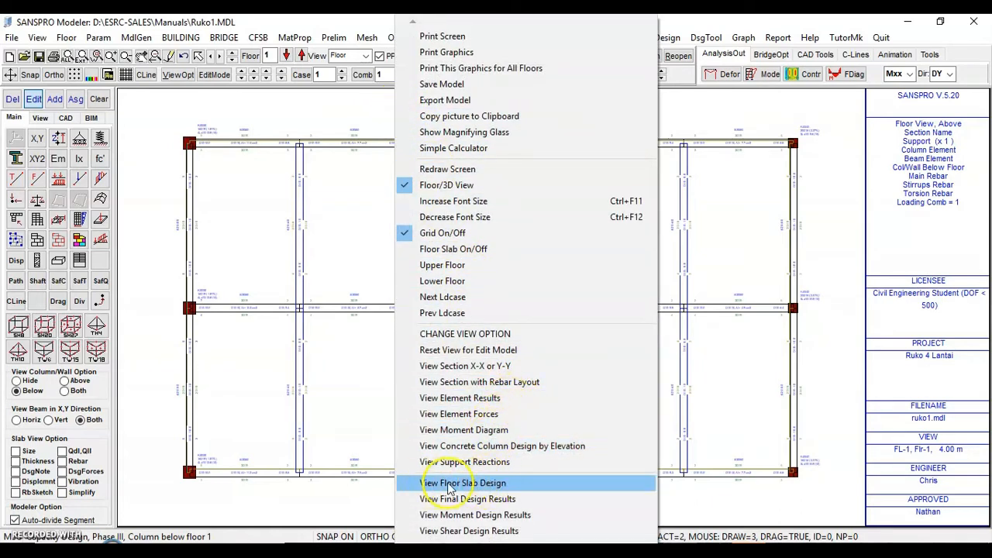
left_click(474, 483)
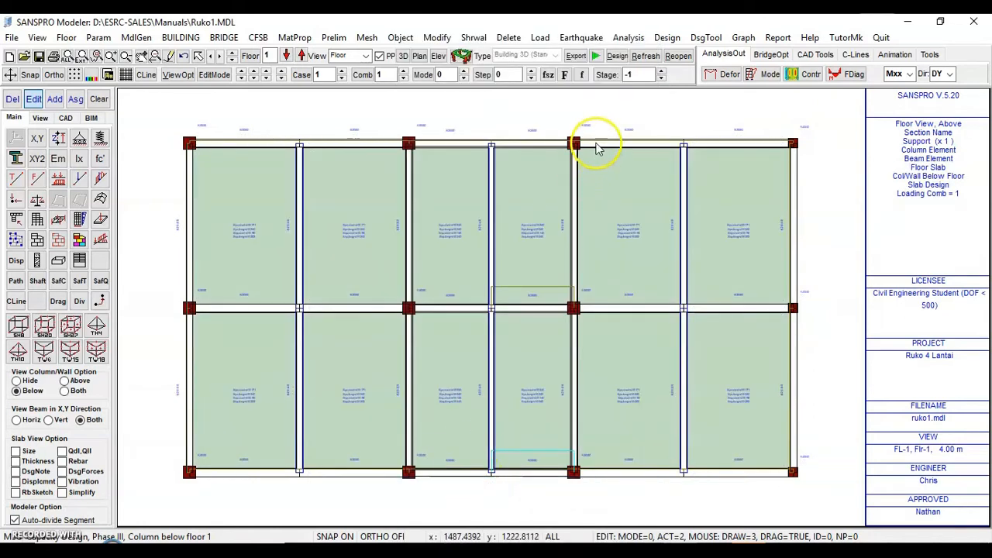
left_click(565, 75)
left_click(565, 77)
left_click(565, 76)
left_click(565, 77)
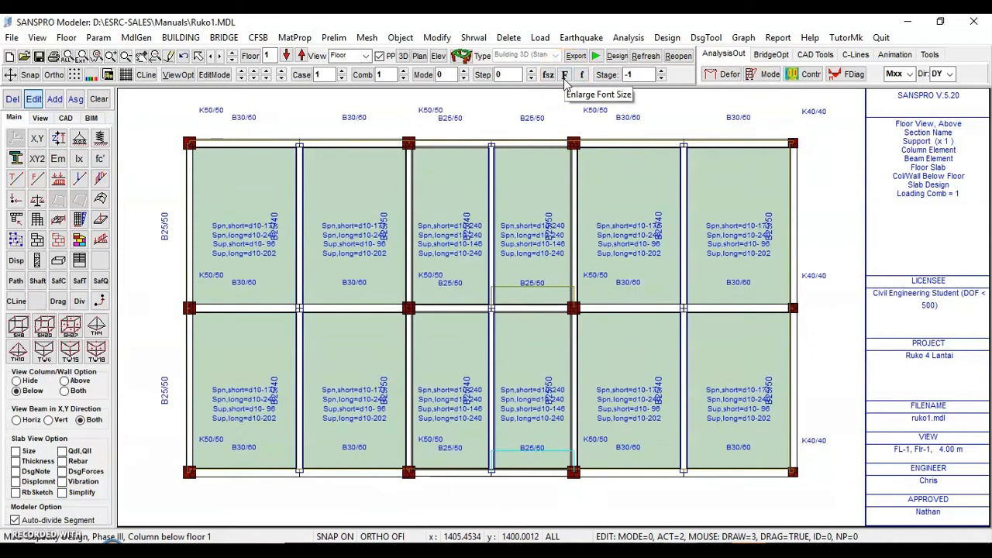
left_click(565, 76)
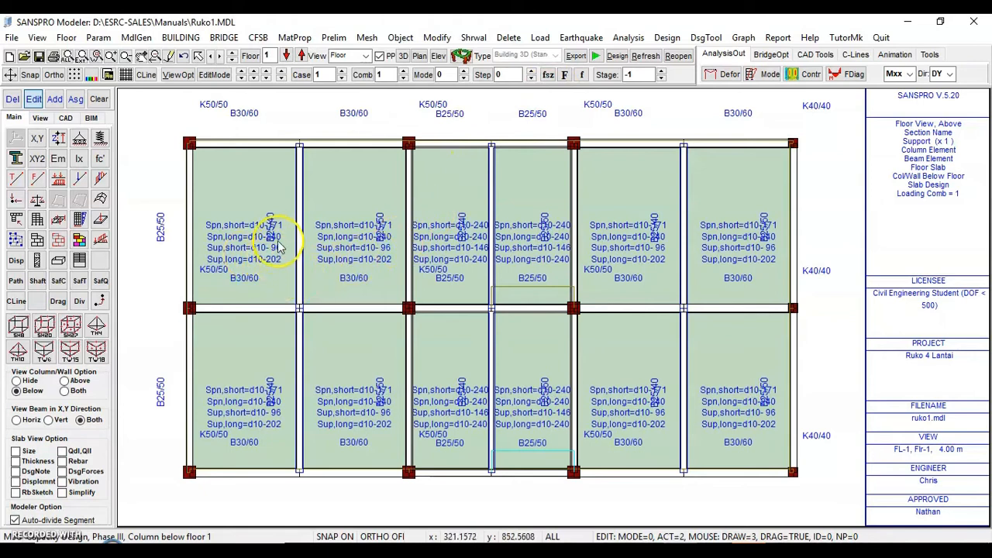
left_click(42, 118)
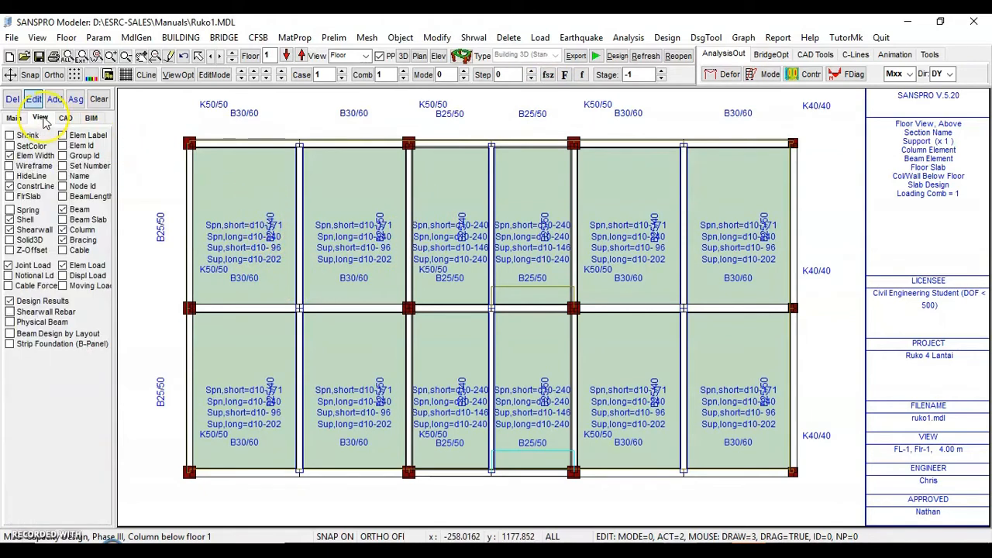
left_click(81, 177)
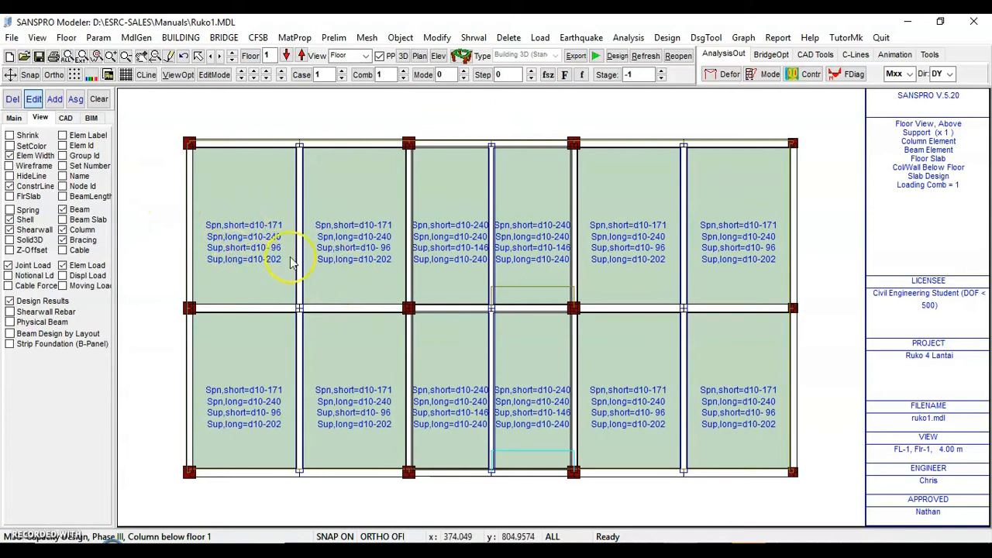
Step: Display each floor slab's rebar, size and thickness on the plan, with the rebar drawn as a sketch
left_click(16, 118)
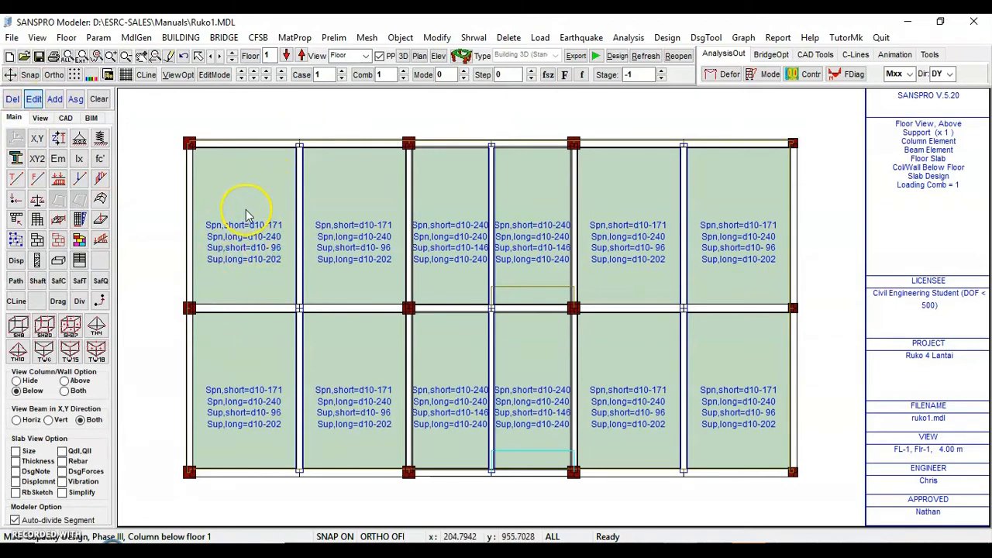
left_click(72, 462)
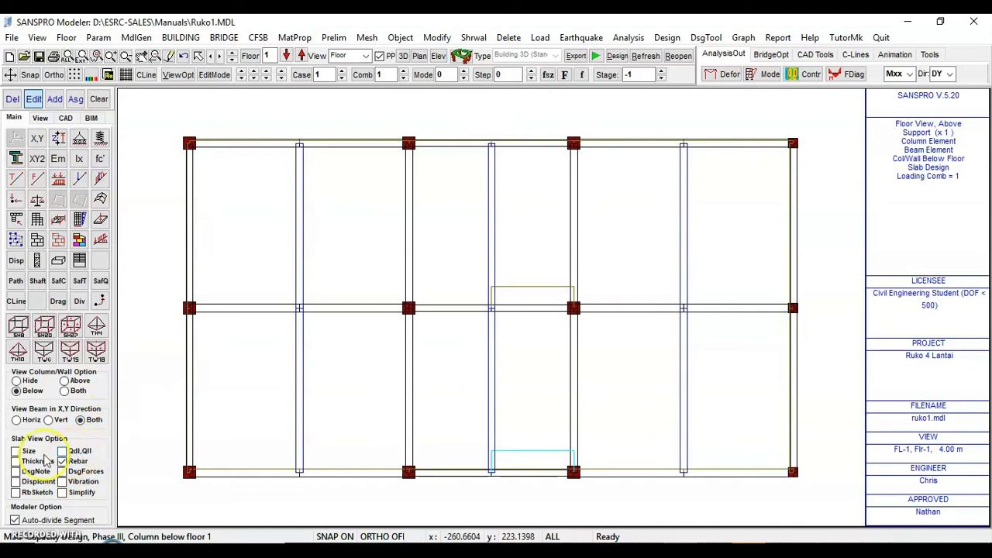
left_click(24, 453)
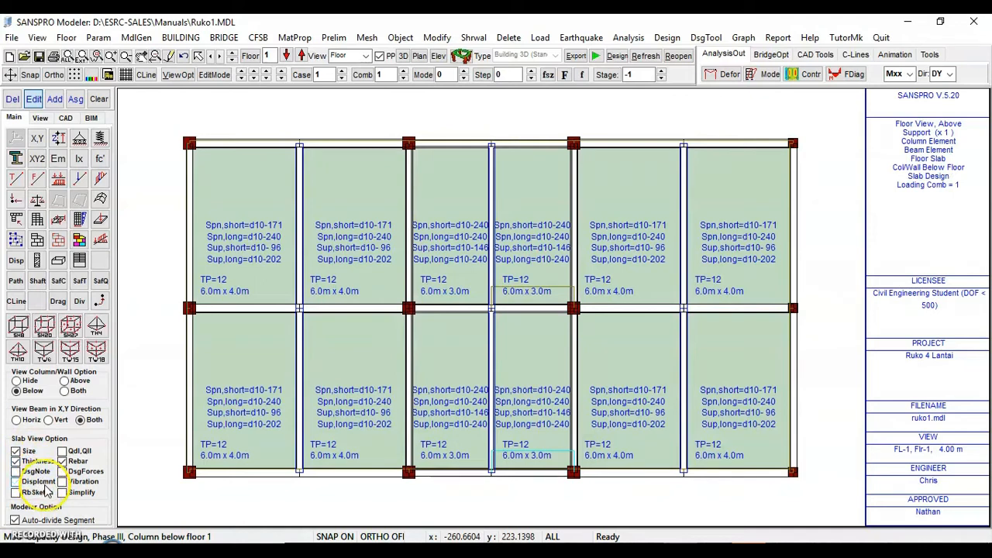
left_click(37, 493)
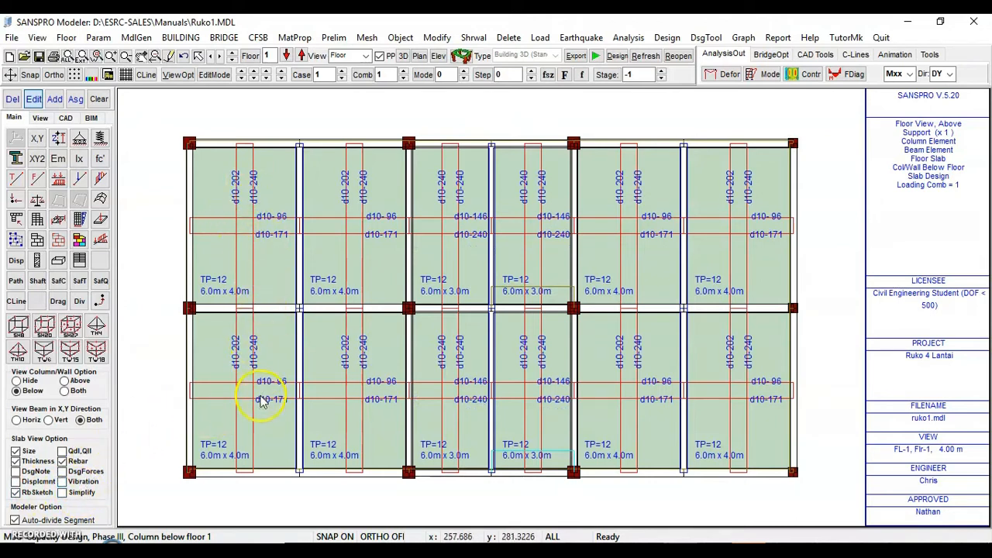
Step: Compare the detailed and simplified slab rebar sketches, and leave the simplified version displayed
left_click(63, 493)
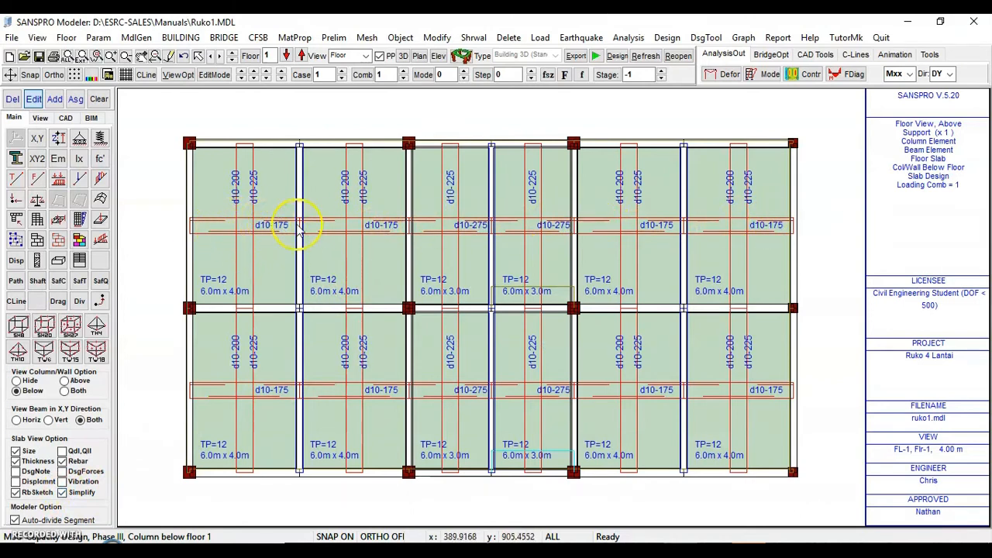
left_click(75, 493)
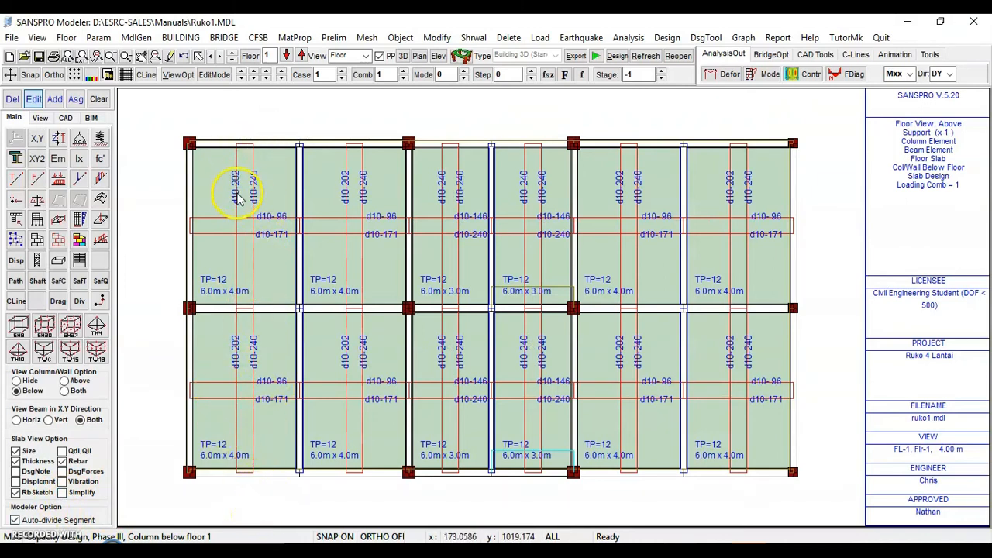
left_click(64, 492)
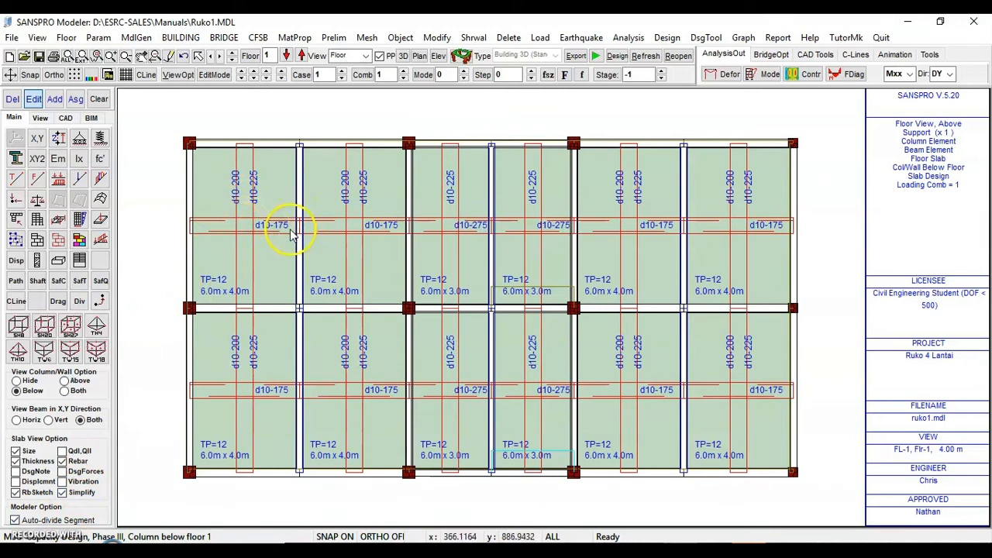
left_click(62, 493)
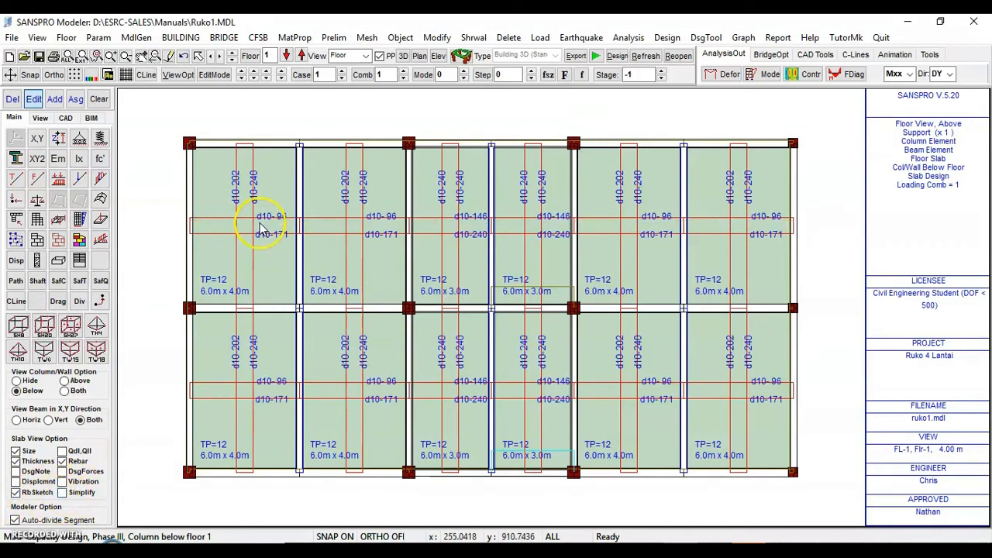
left_click(80, 494)
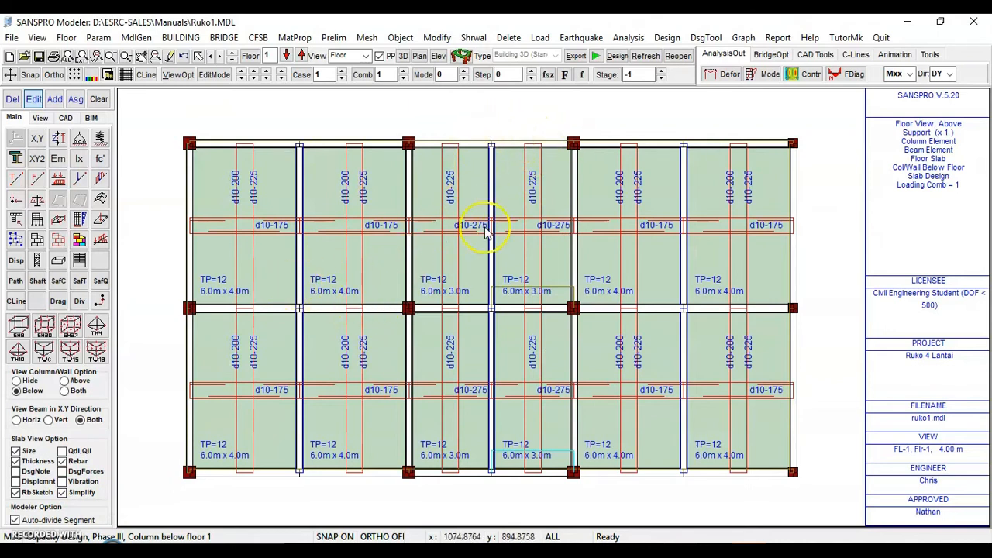
right_click(563, 121)
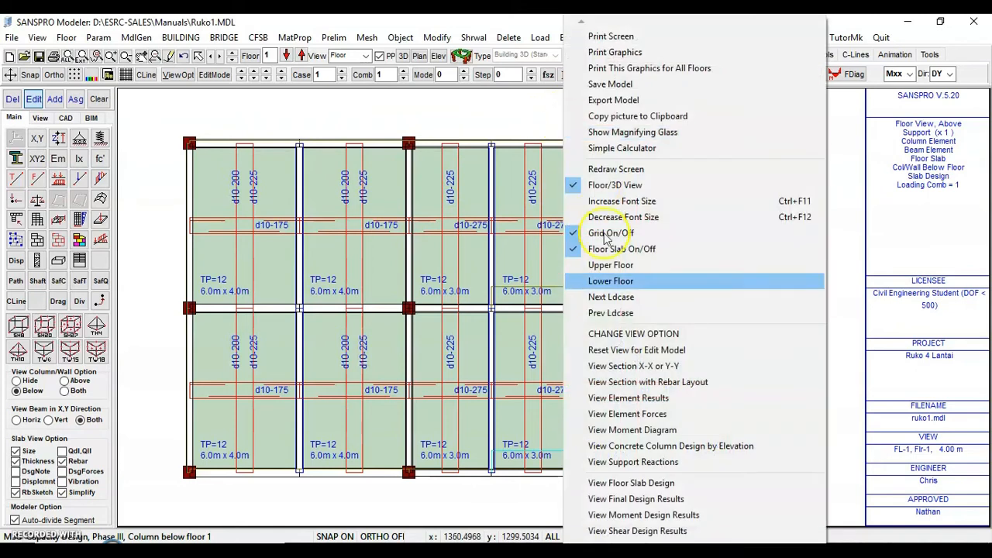
left_click(622, 334)
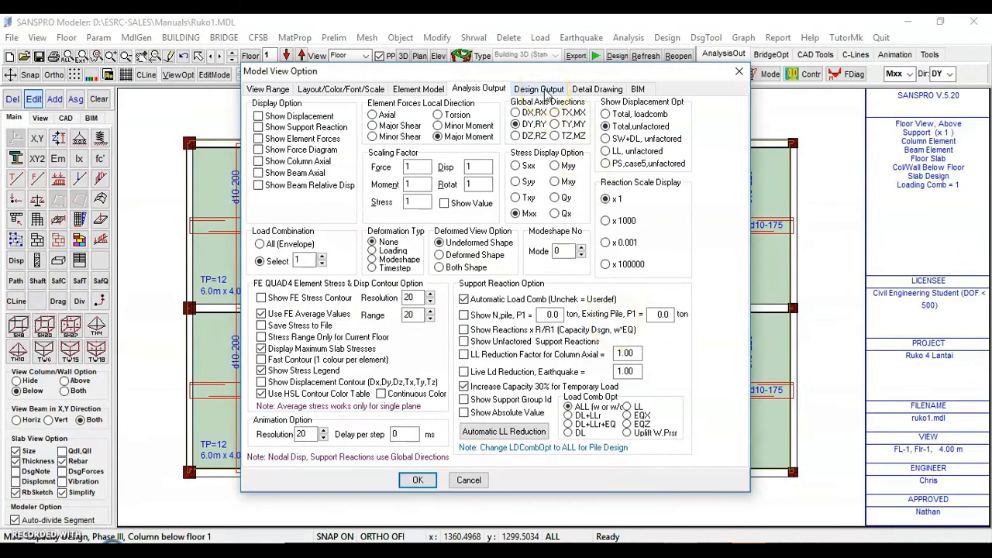
left_click(540, 89)
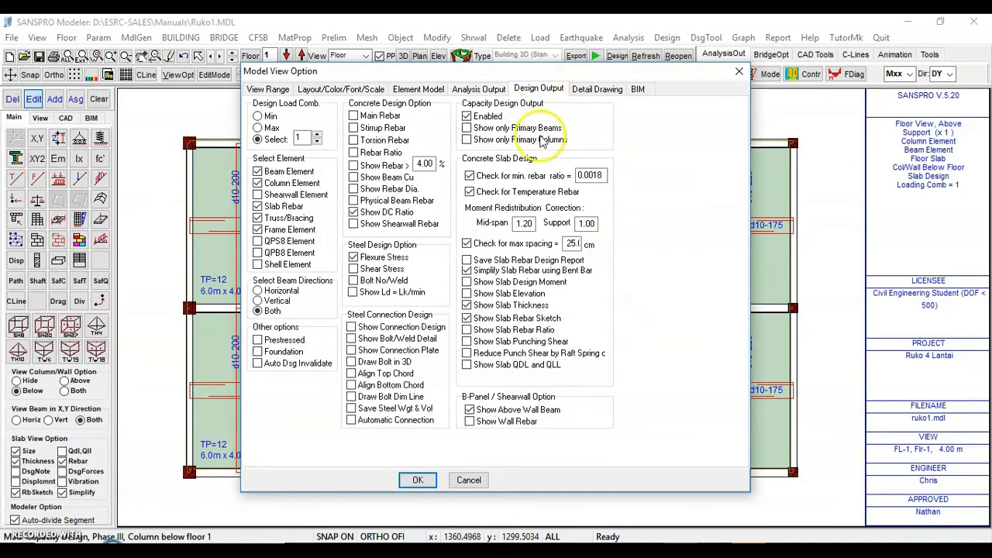
left_click(738, 72)
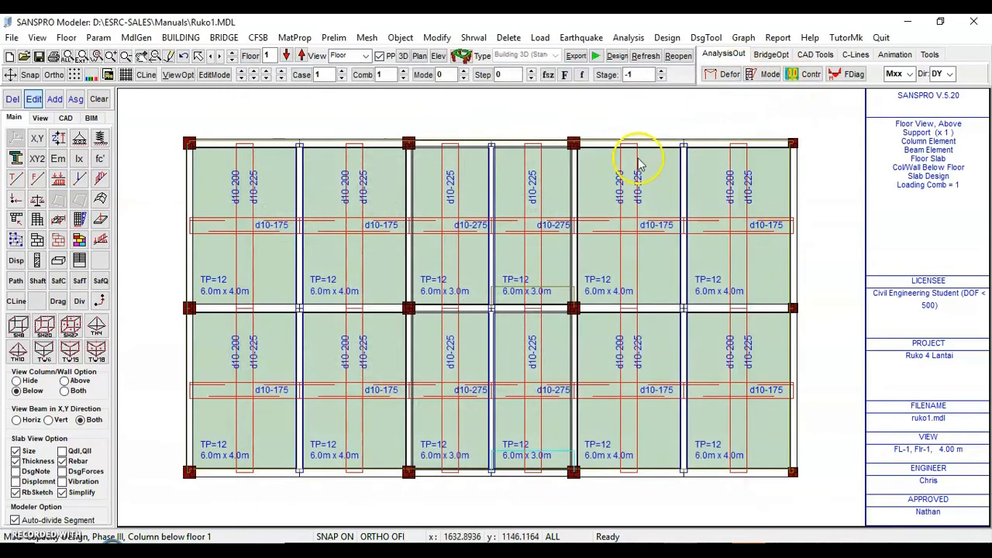
Step: Turn on saving of the slab rebar design report in the design output view options
right_click(636, 136)
left_click(703, 339)
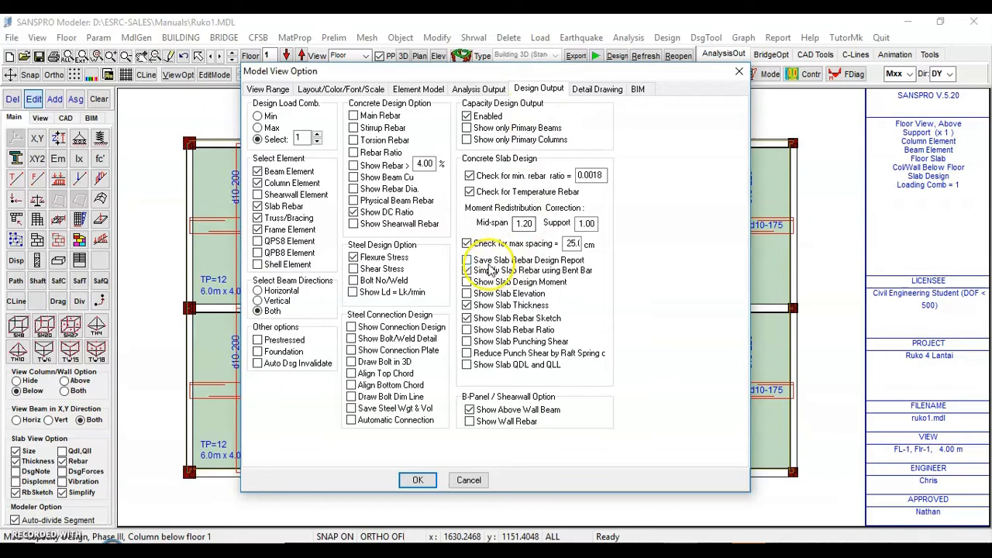
left_click(485, 261)
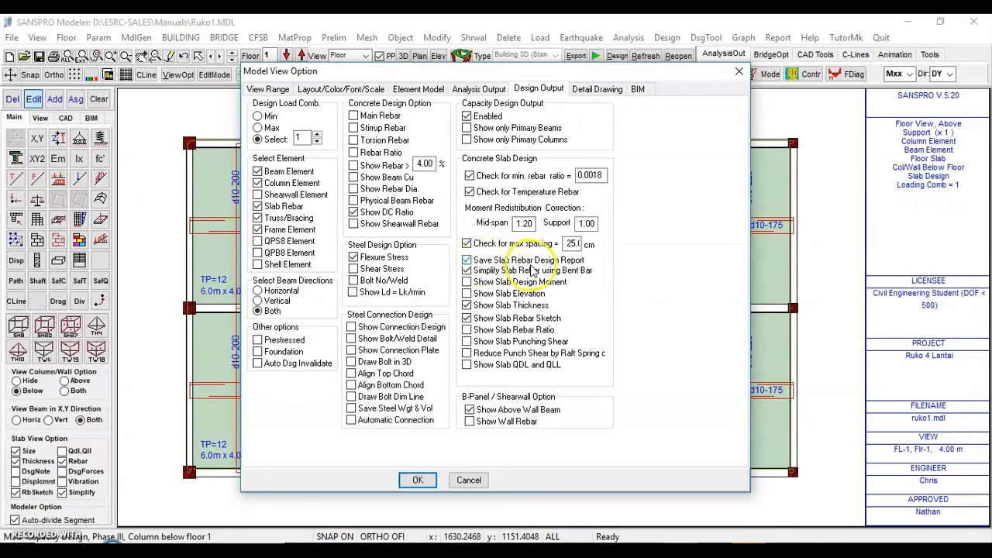
left_click(419, 481)
Step: View the slab design calculation report and examine the deflection, vibration and rebar design of floor 1's first slab
left_click(667, 37)
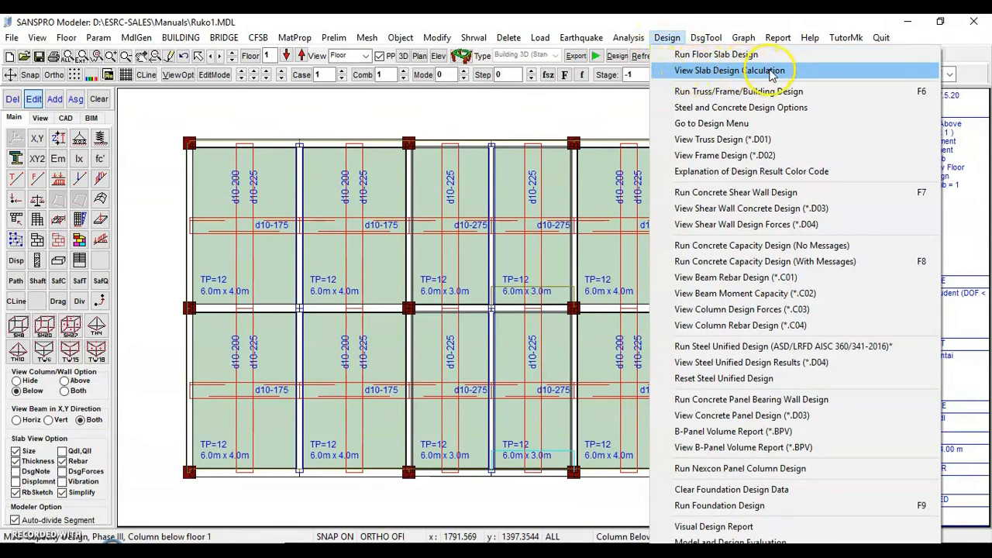
left_click(730, 72)
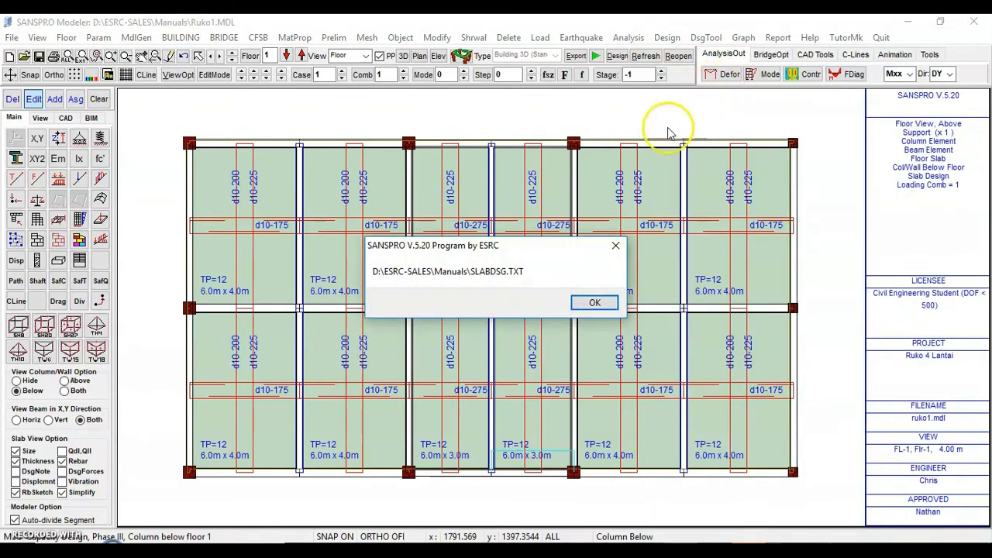
left_click(593, 304)
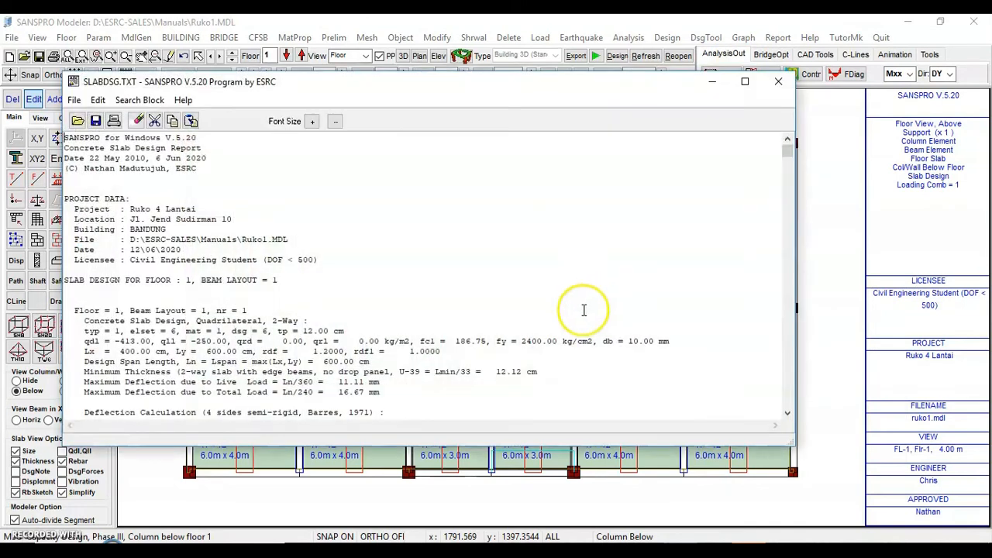
mouse_move(788, 150)
left_mouse_down()
mouse_move(789, 169)
mouse_move(797, 163)
left_mouse_up()
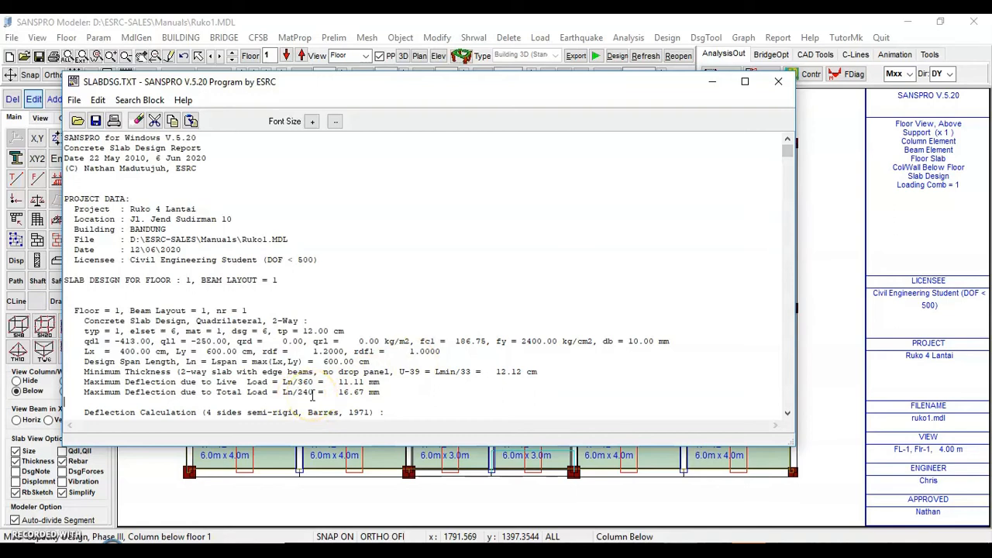
scroll(313, 395, "down", 7)
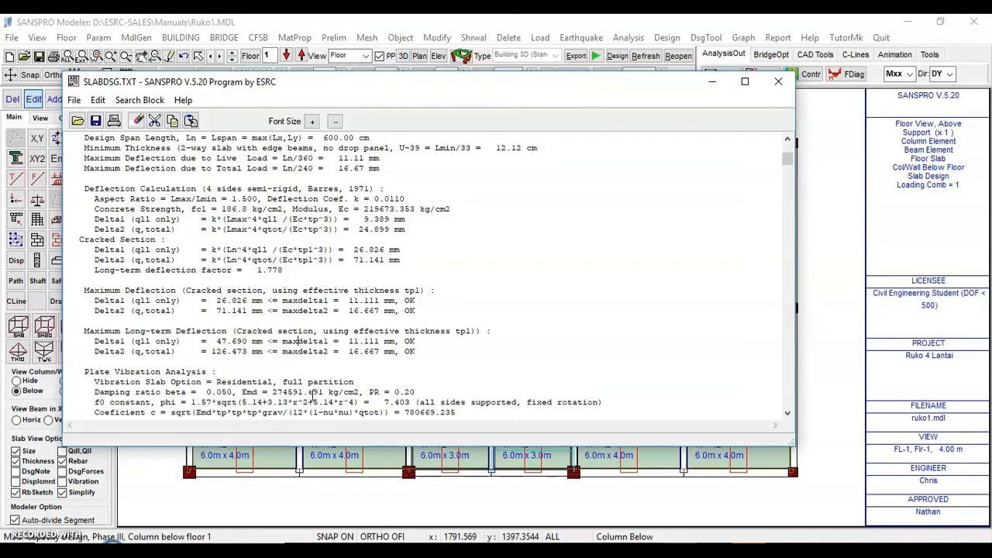
scroll(313, 396, "down", 5)
scroll(313, 396, "down", 2)
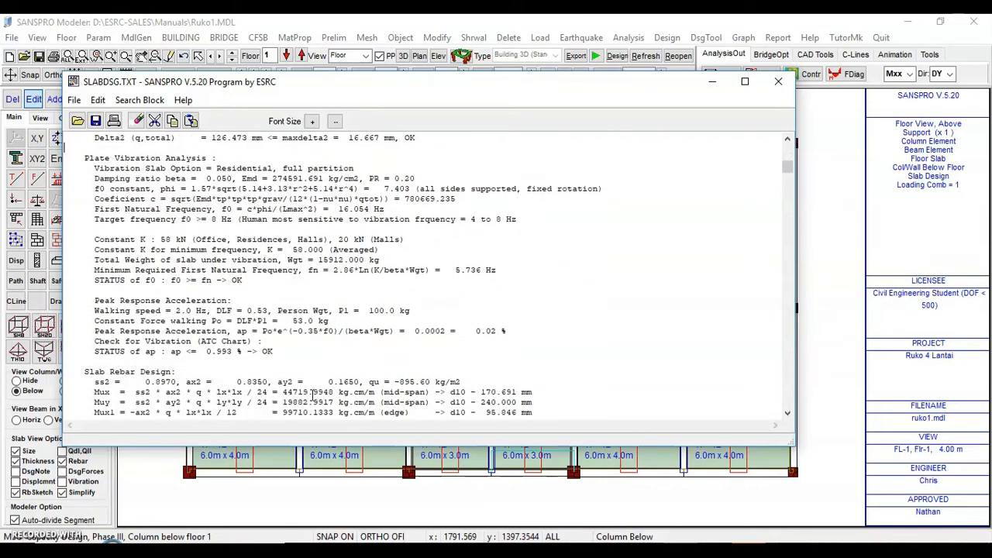
left_click(778, 85)
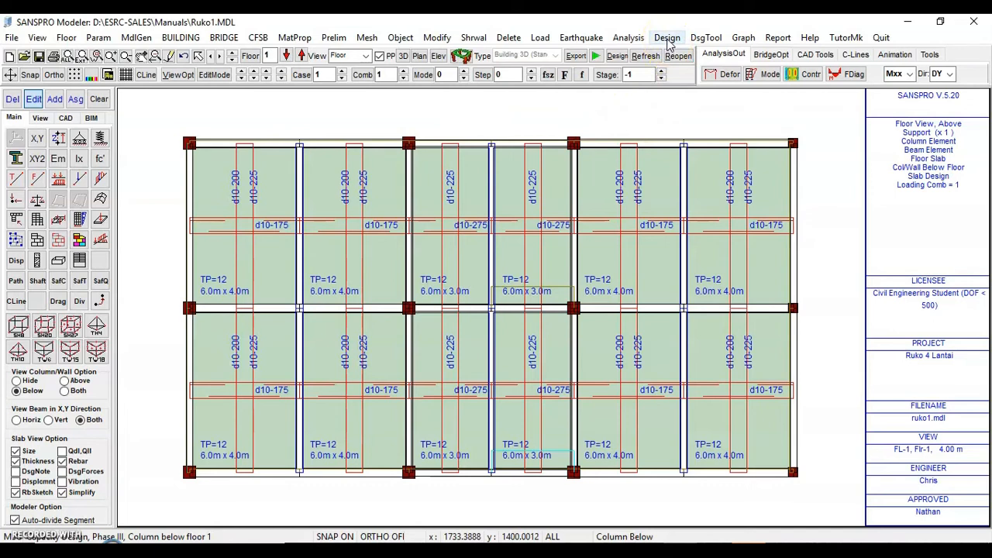
Step: Load the Jakarta unit costs for the volume and cost report, setting concrete to 1000000 per m3 and rebar to 10000 per kg
left_click(777, 39)
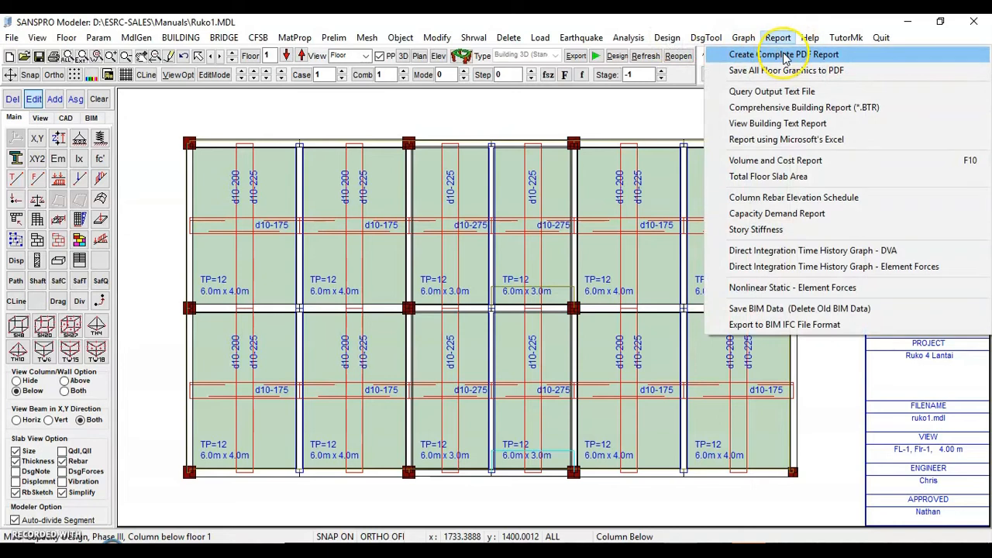
left_click(775, 161)
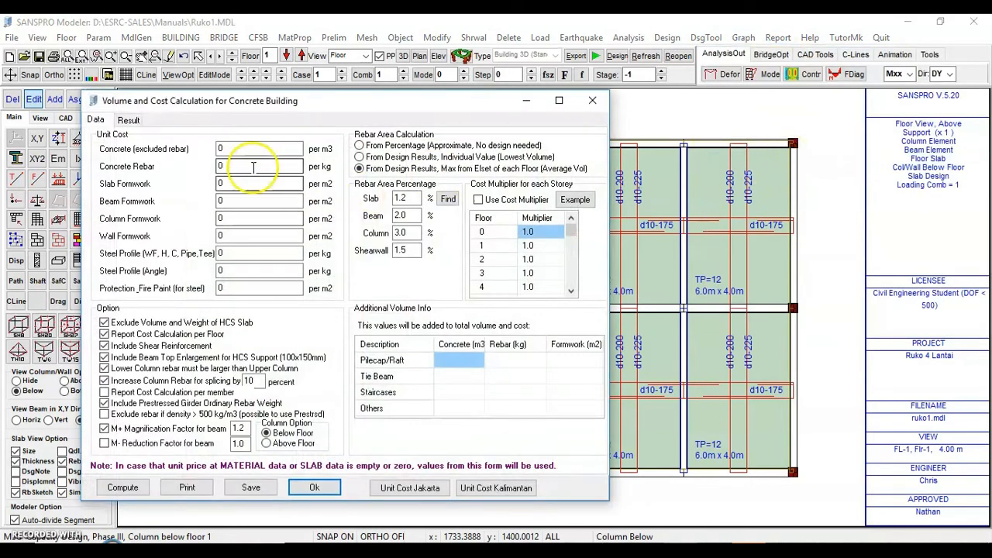
left_click(393, 487)
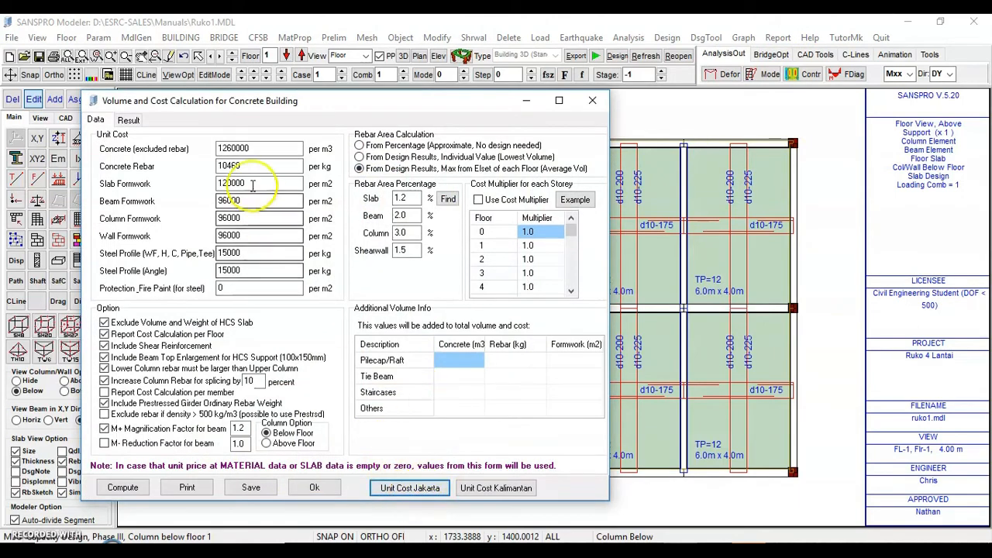
left_click_drag(261, 148, 200, 152)
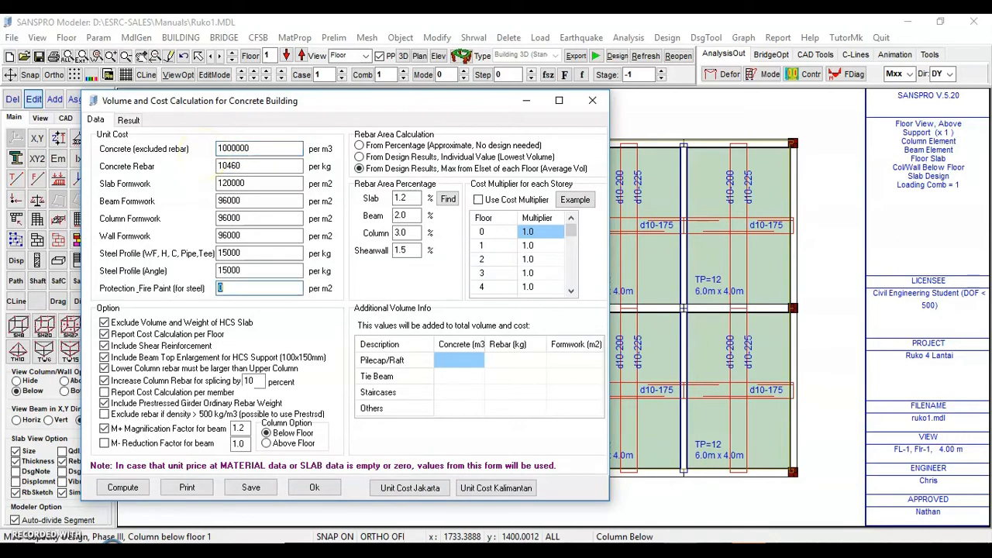
left_click_drag(249, 165, 206, 165)
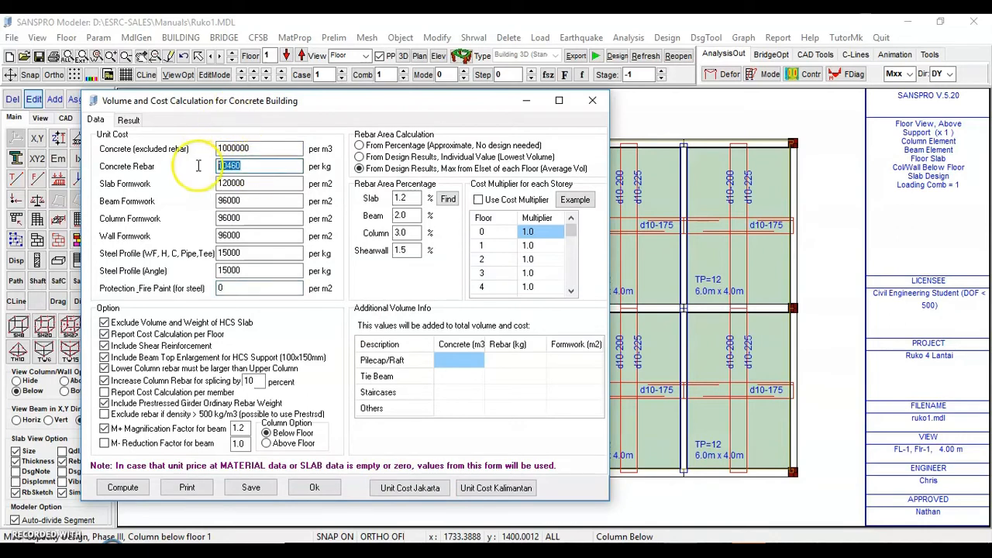
type("10")
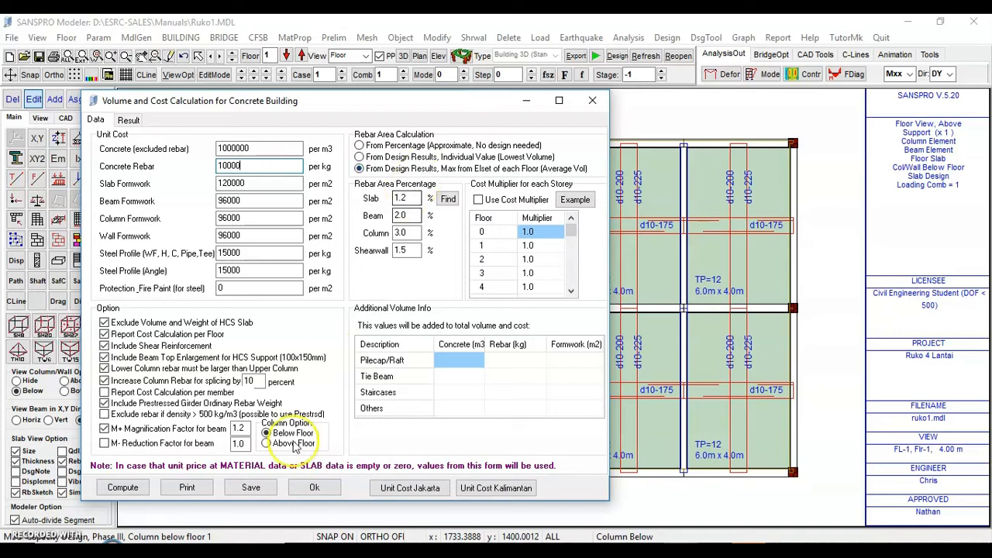
Step: Compute the building's volume and cost, and examine the cost summaries and estimated rebar weight per diameter
left_click(130, 489)
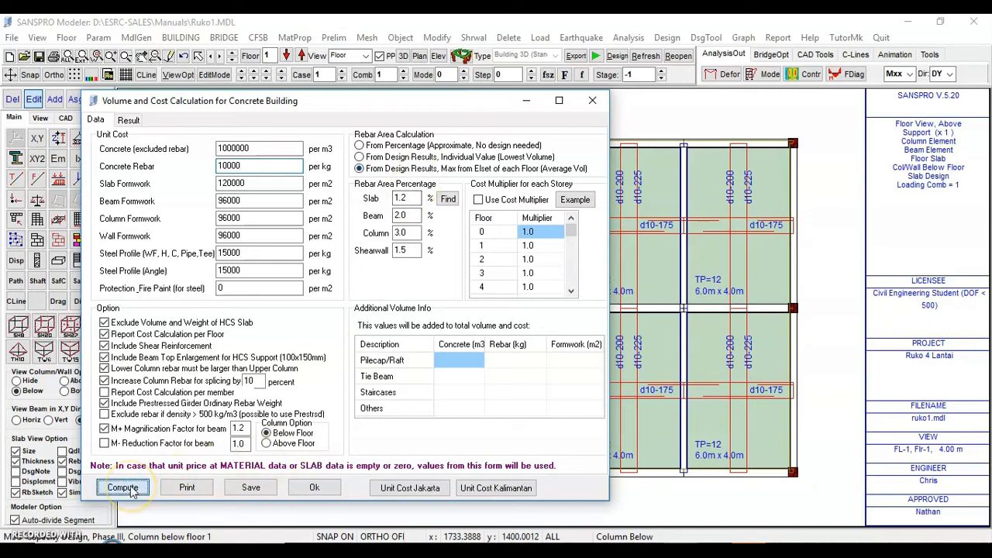
left_click_drag(599, 145, 628, 453)
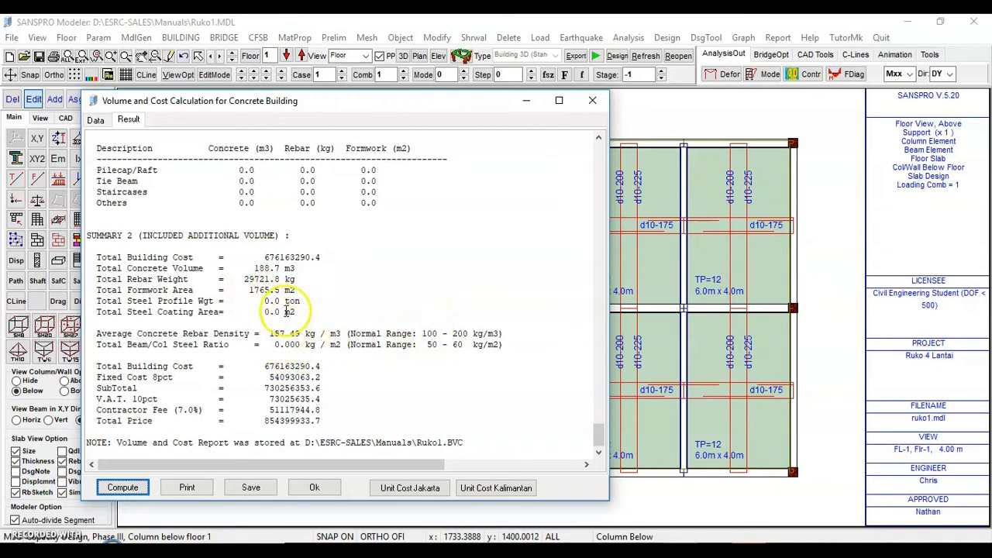
left_click_drag(598, 441, 613, 409)
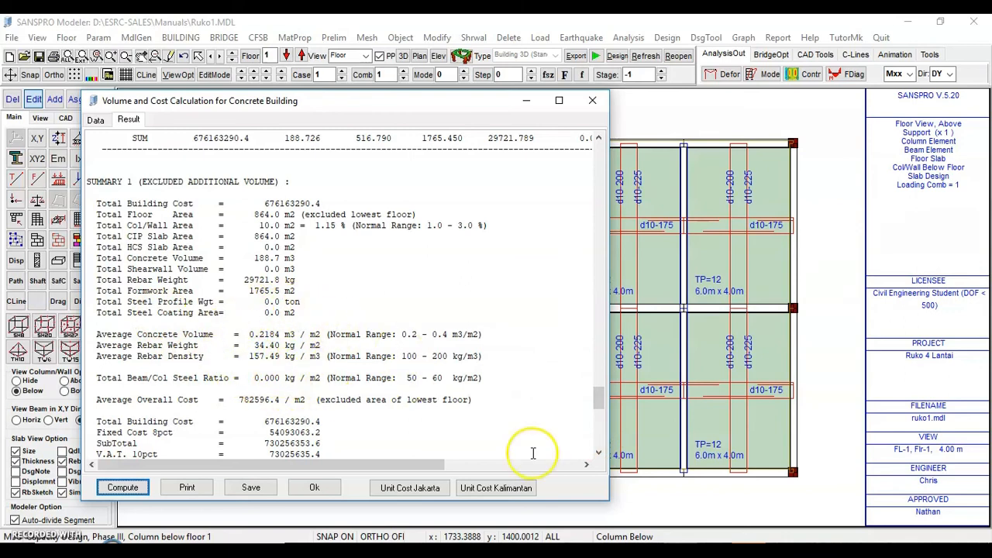
left_click(599, 439)
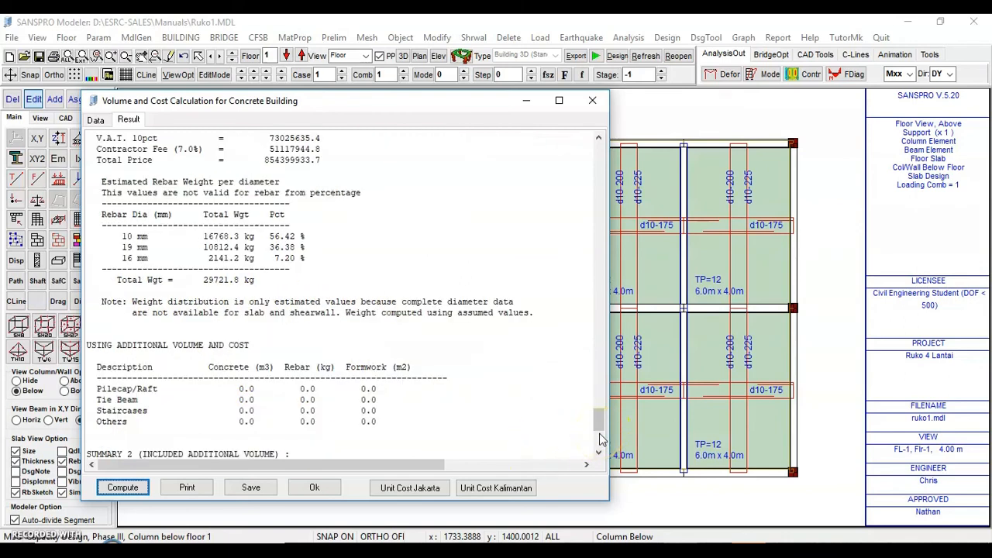
left_click(598, 395)
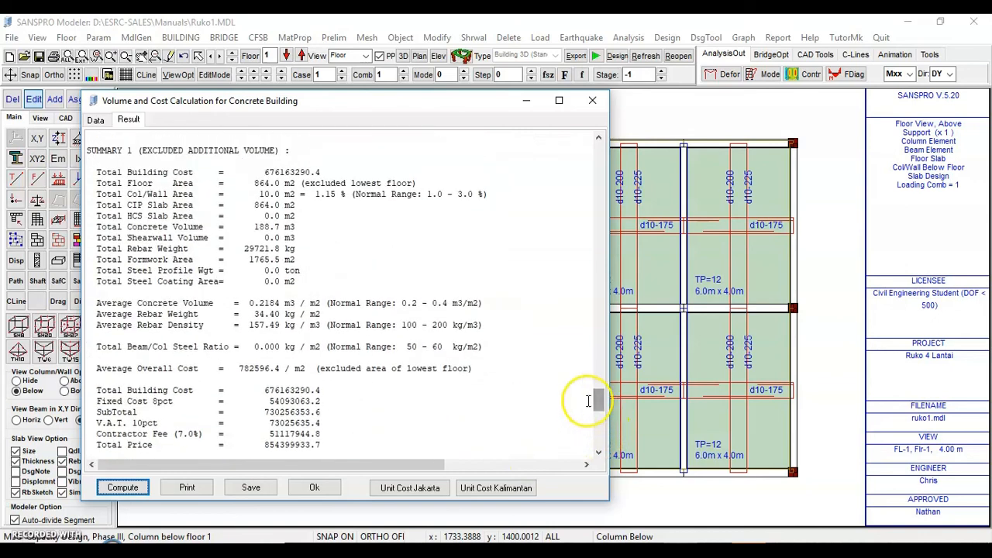